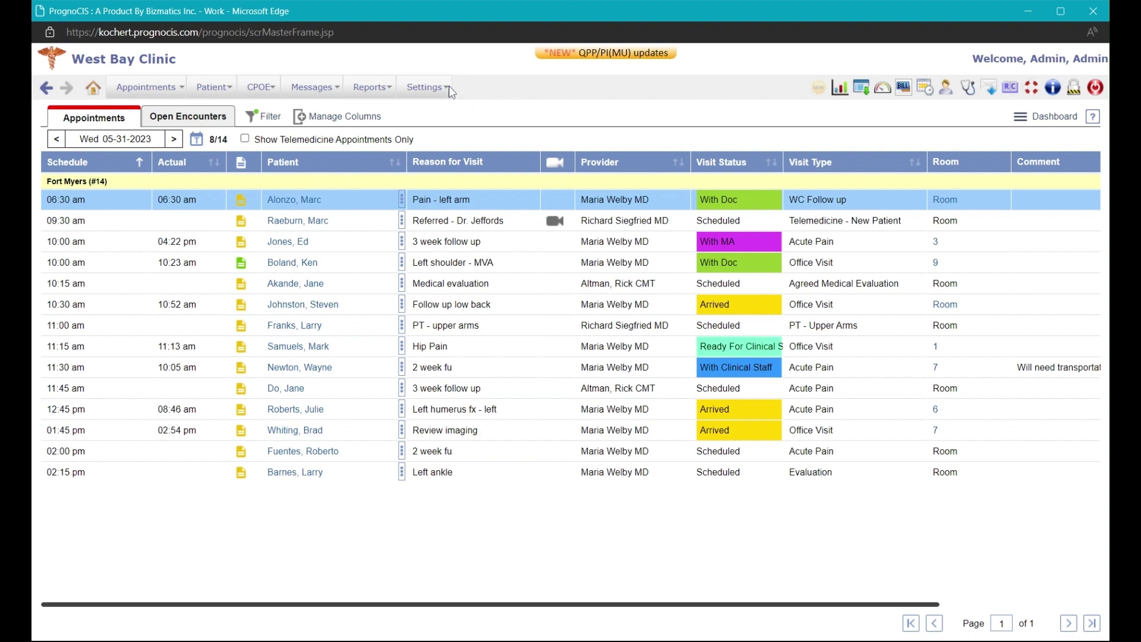
{"action": "mouse_move", "coordinate": [426, 87]}
{"action": "left_click", "coordinate": [438, 153]}
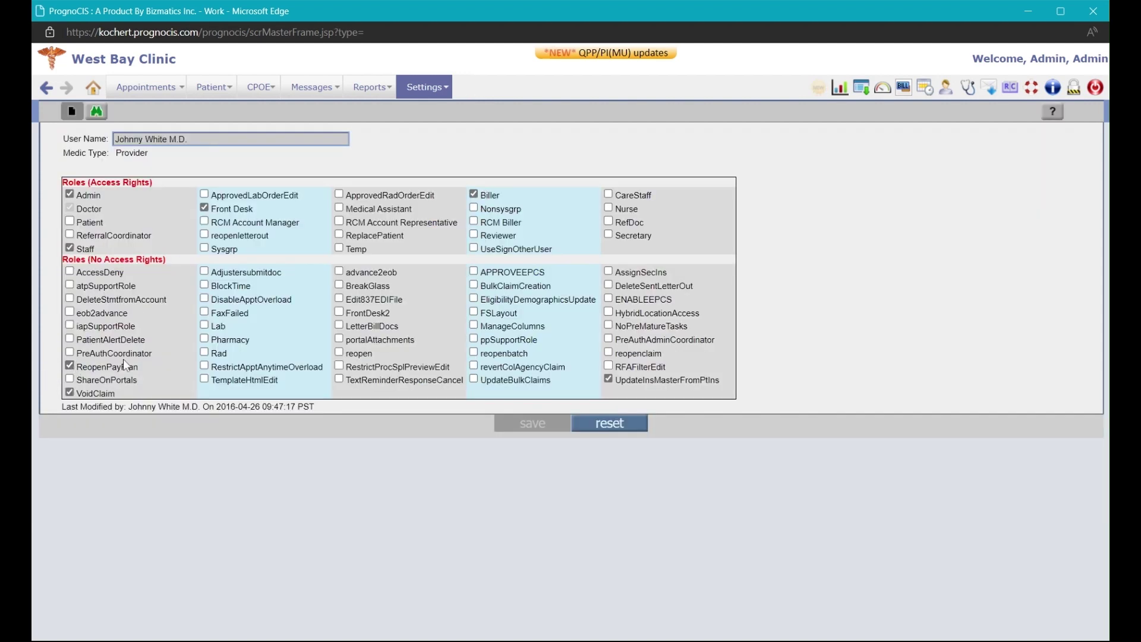
{"action": "left_click", "coordinate": [69, 353]}
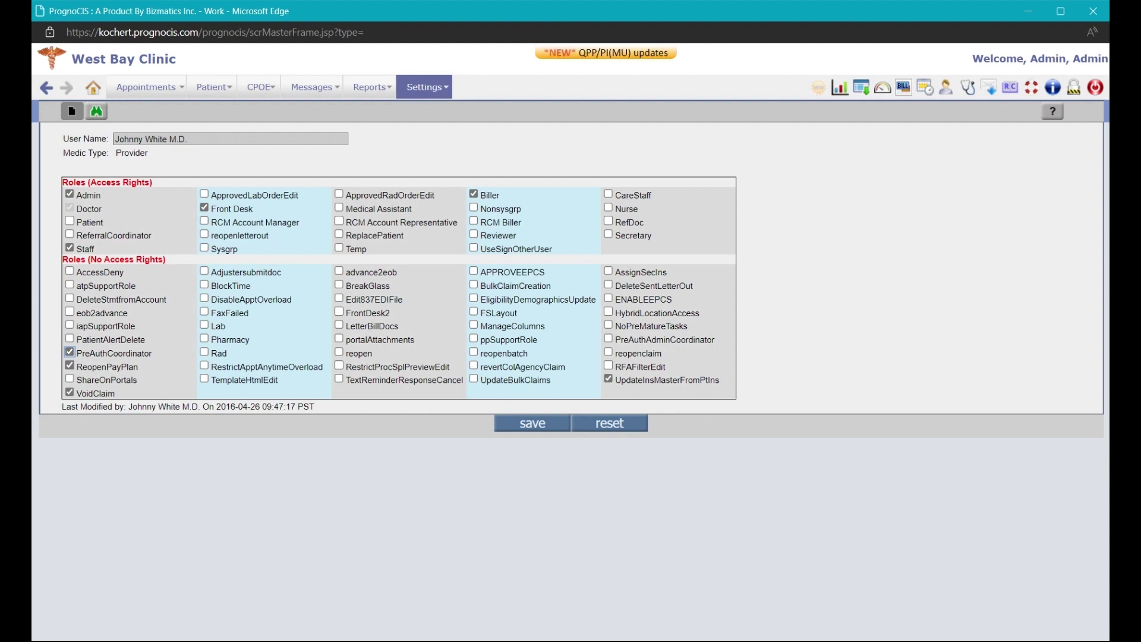
{"action": "left_click", "coordinate": [532, 433]}
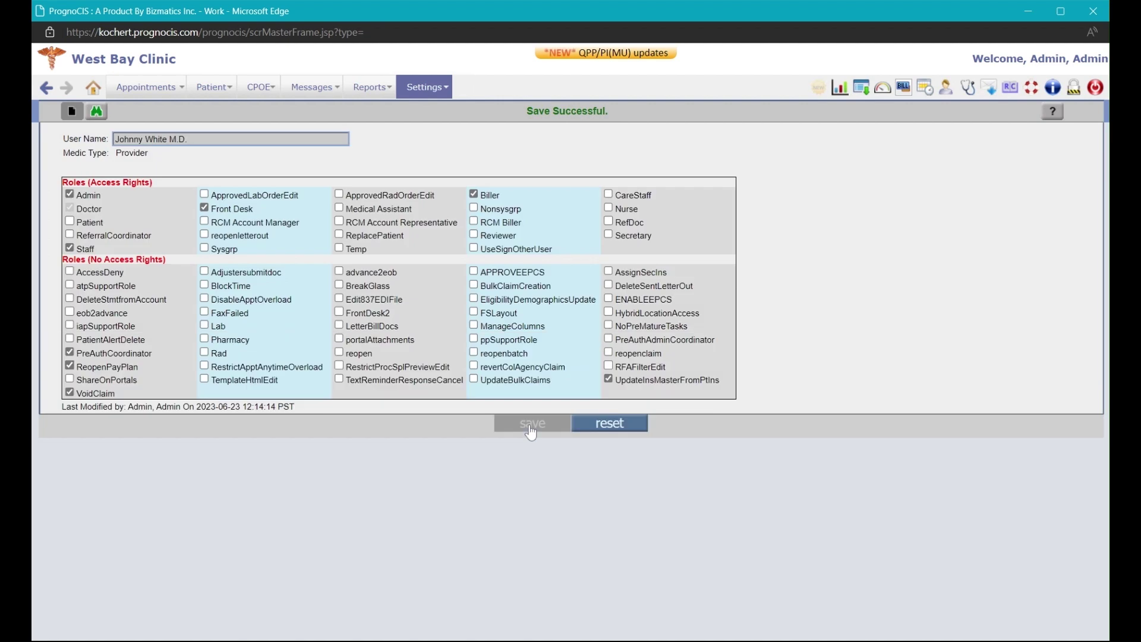
{"action": "mouse_move", "coordinate": [426, 87]}
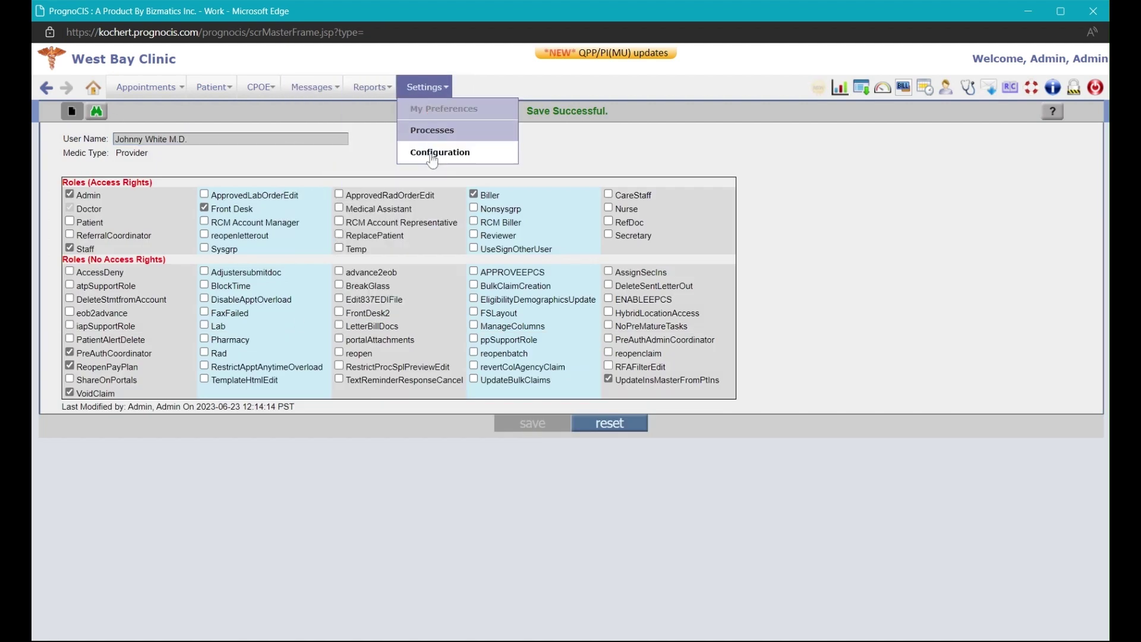
- Check that the WC Follow up visit type requires authorization, then return to the 05-31-2023 schedule
{"action": "left_click", "coordinate": [431, 154]}
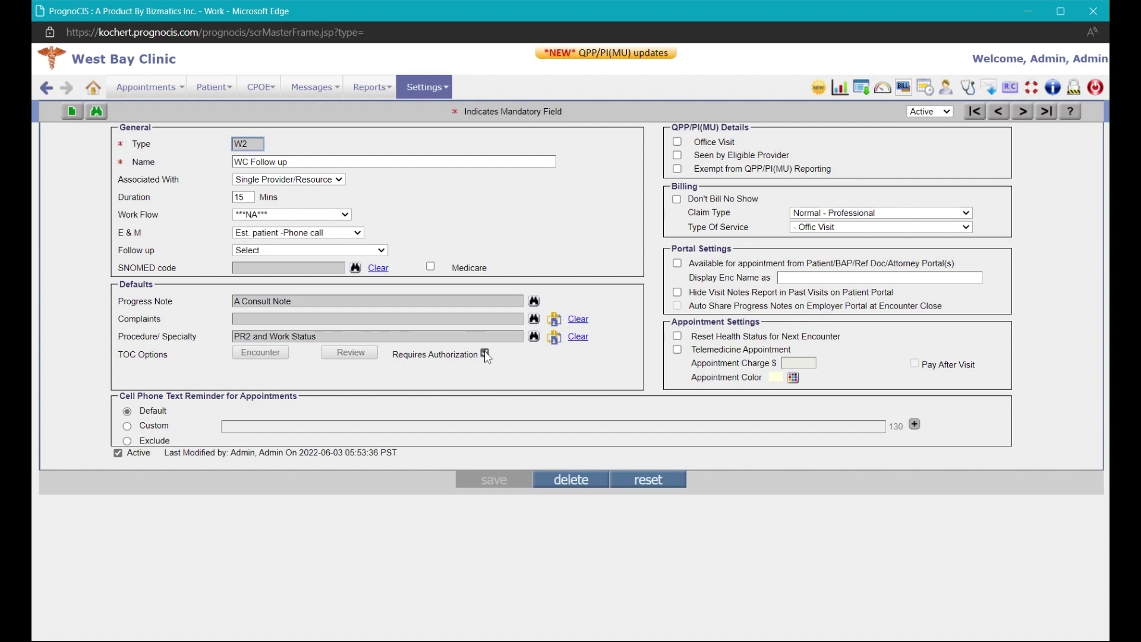
{"action": "left_click", "coordinate": [95, 93]}
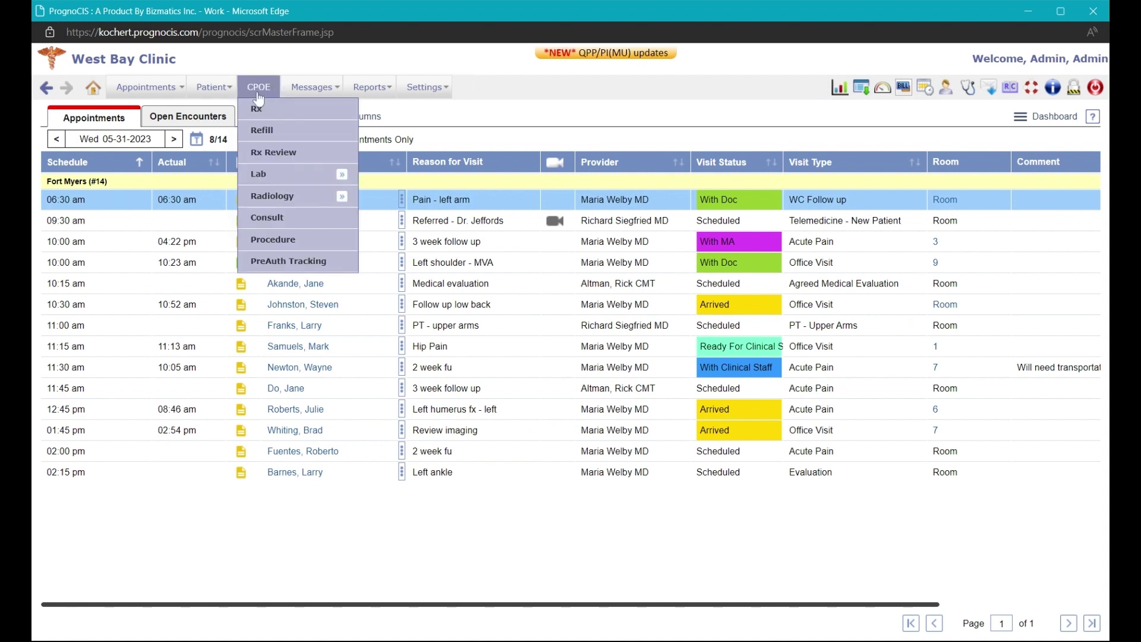
{"action": "mouse_move", "coordinate": [260, 86]}
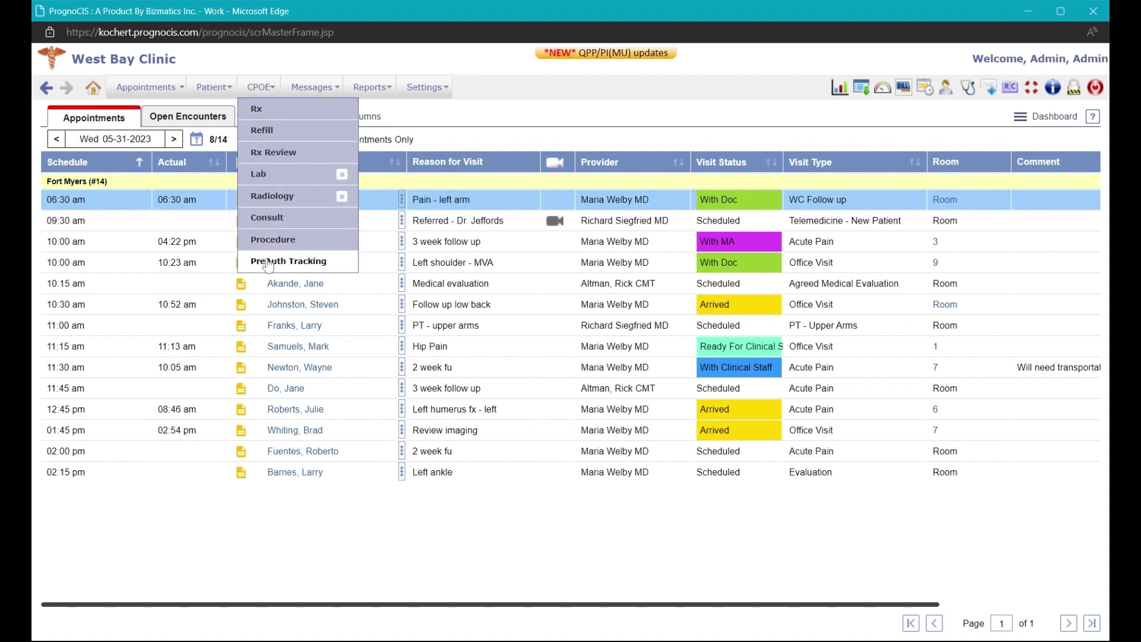
{"action": "left_click", "coordinate": [265, 261]}
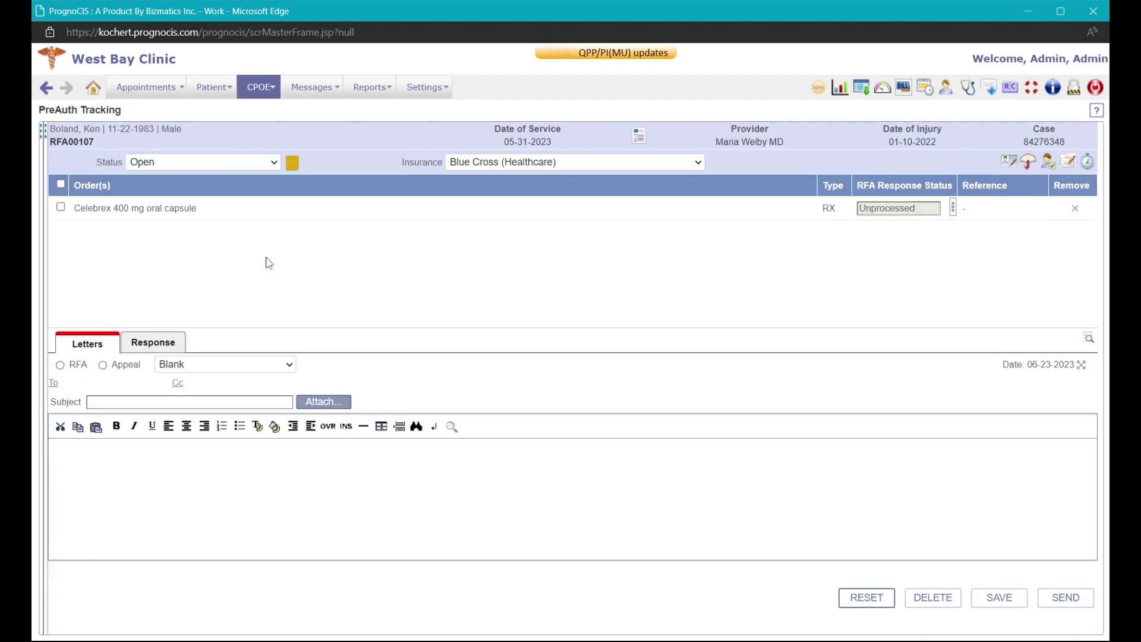
{"action": "left_click", "coordinate": [42, 137]}
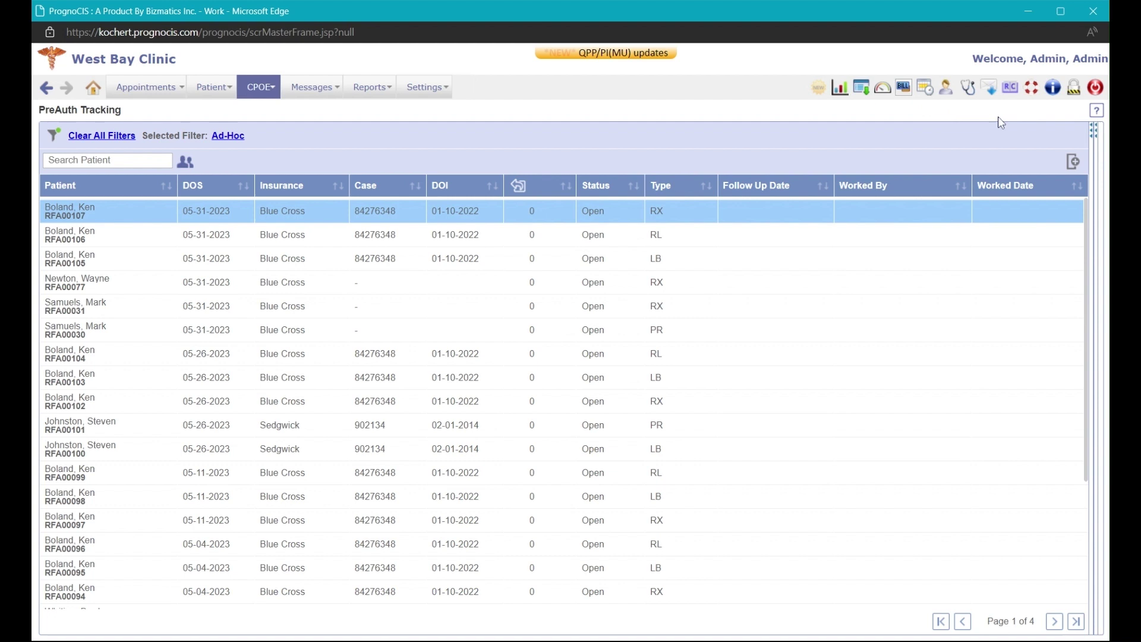
{"action": "left_click", "coordinate": [1093, 134]}
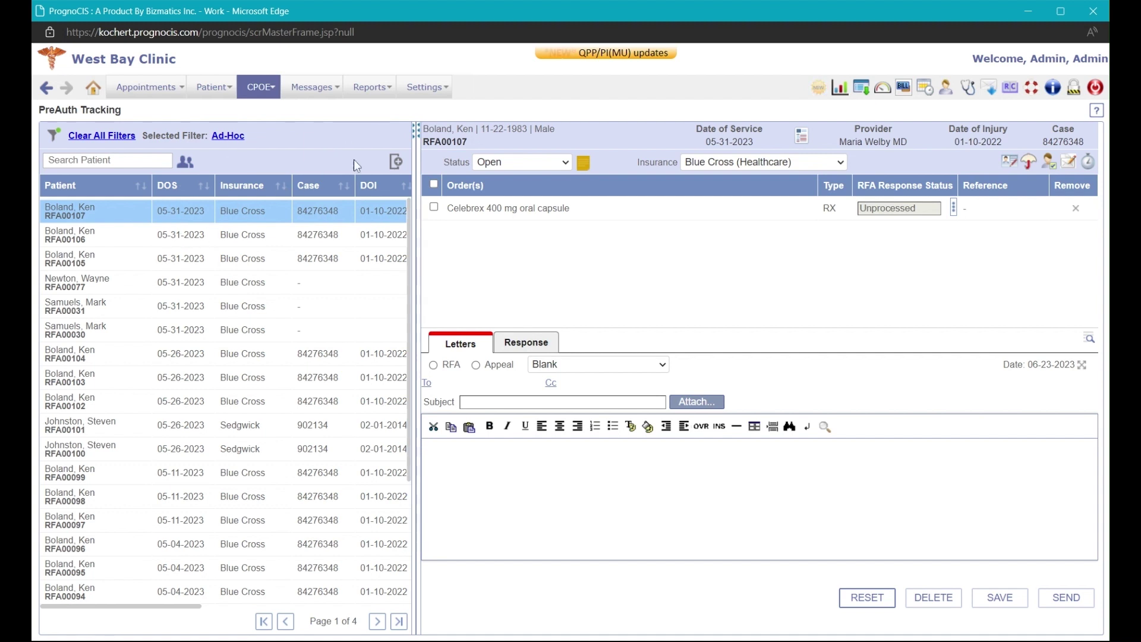
{"action": "left_click", "coordinate": [415, 140]}
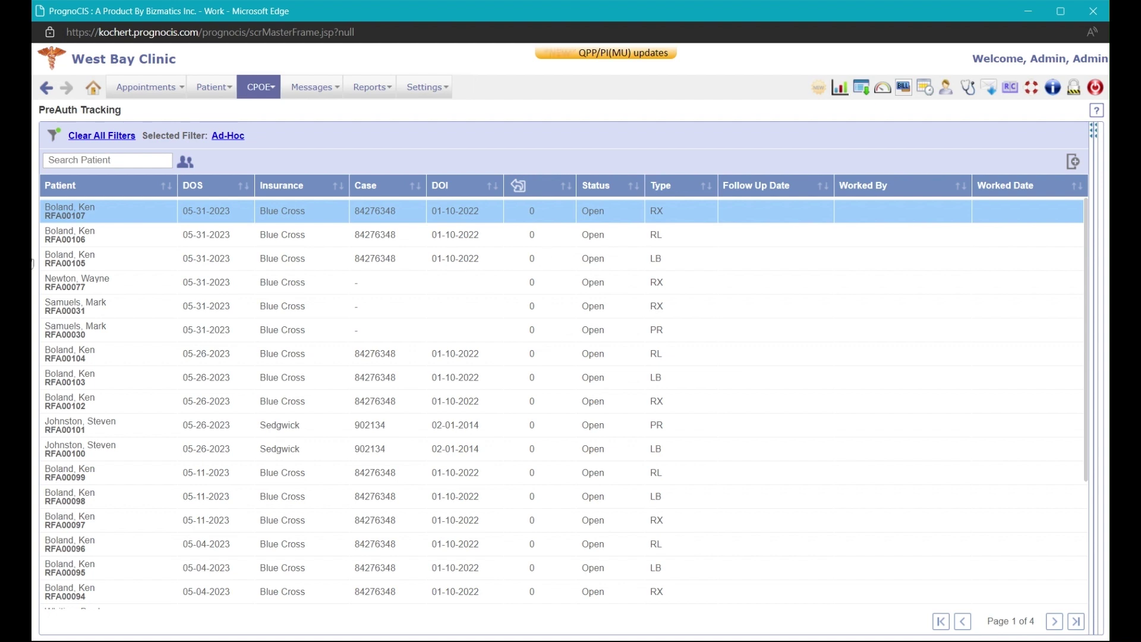
{"action": "type", "text": "NEW"}
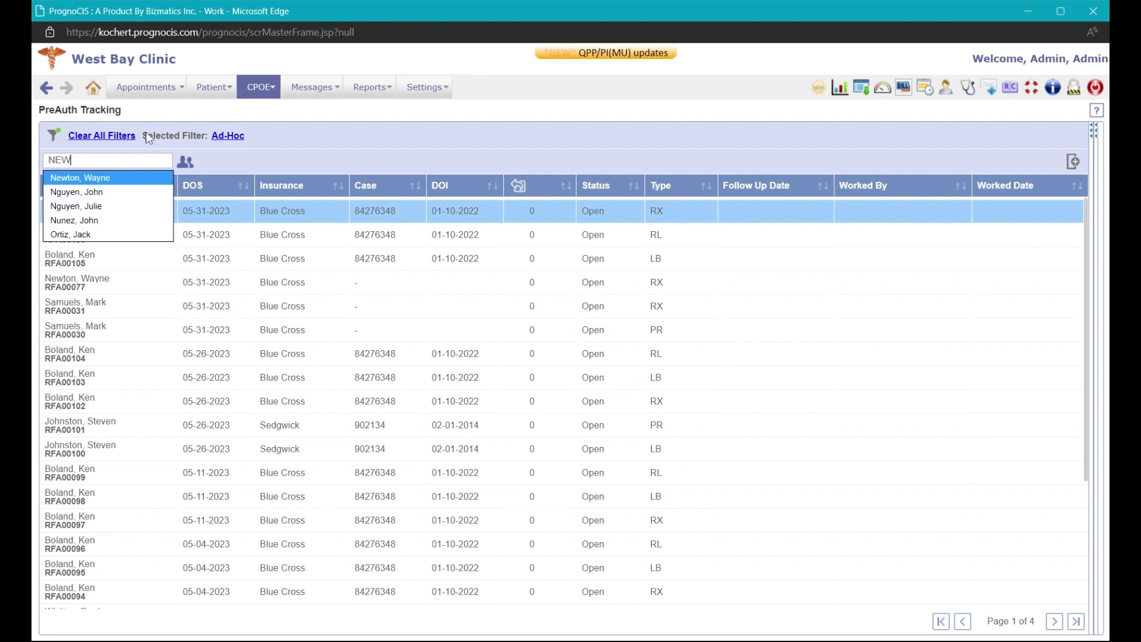
{"action": "type", "text": "TON"}
{"action": "key", "text": "Return"}
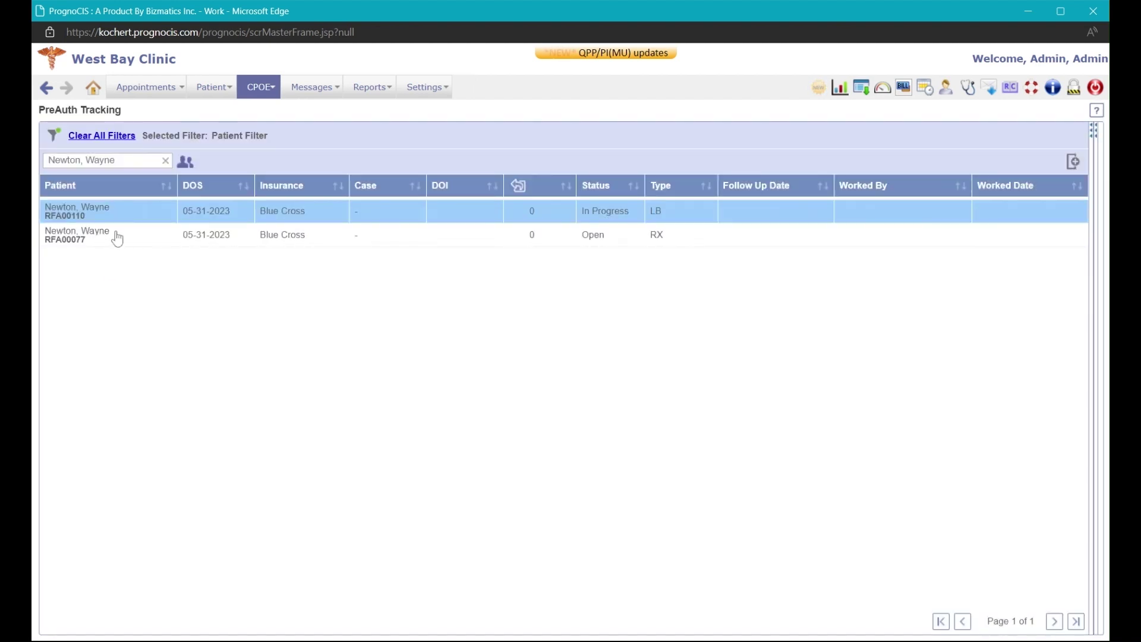
- Apply the Ad-Hoc filter to the PreAuth list and review its criteria
{"action": "left_click", "coordinate": [54, 137]}
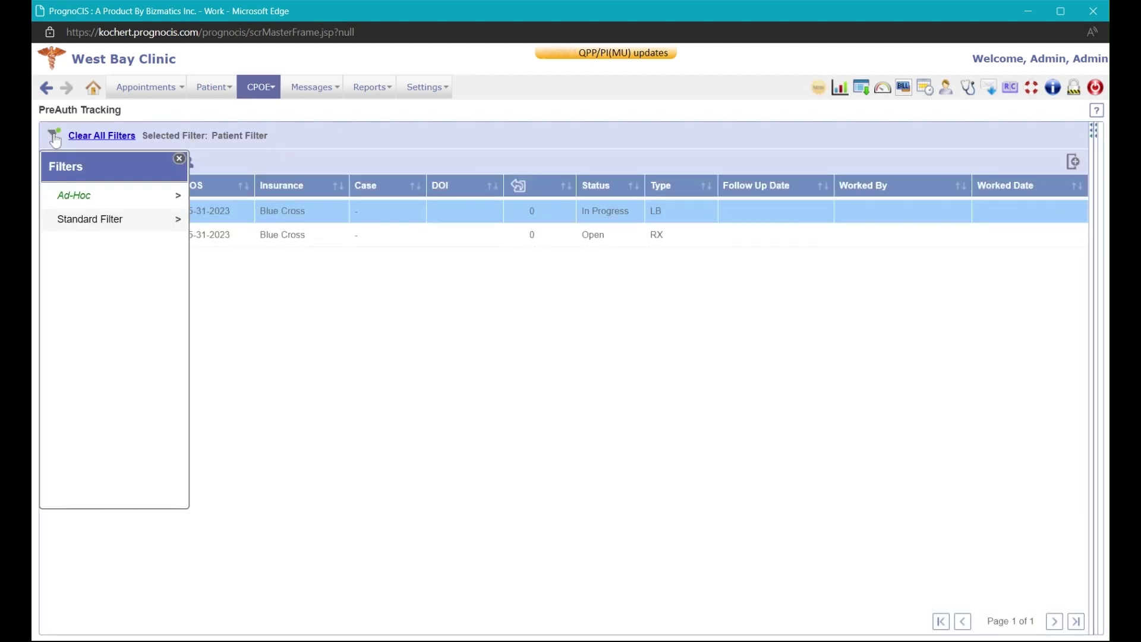
{"action": "left_click", "coordinate": [75, 197]}
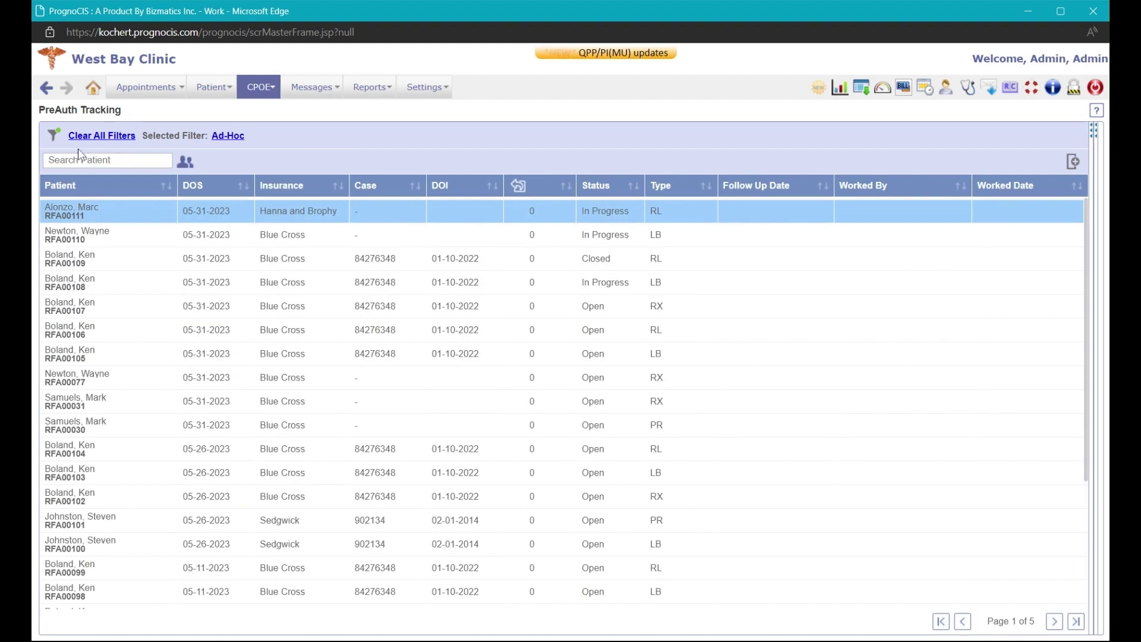
{"action": "left_click", "coordinate": [228, 136]}
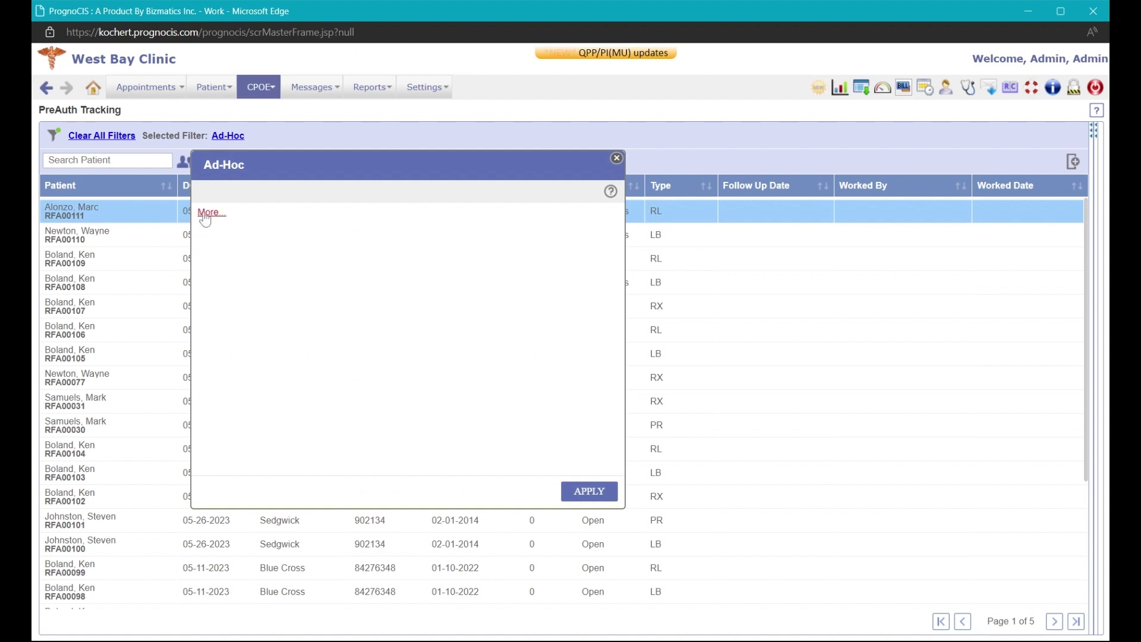
{"action": "left_click", "coordinate": [204, 213]}
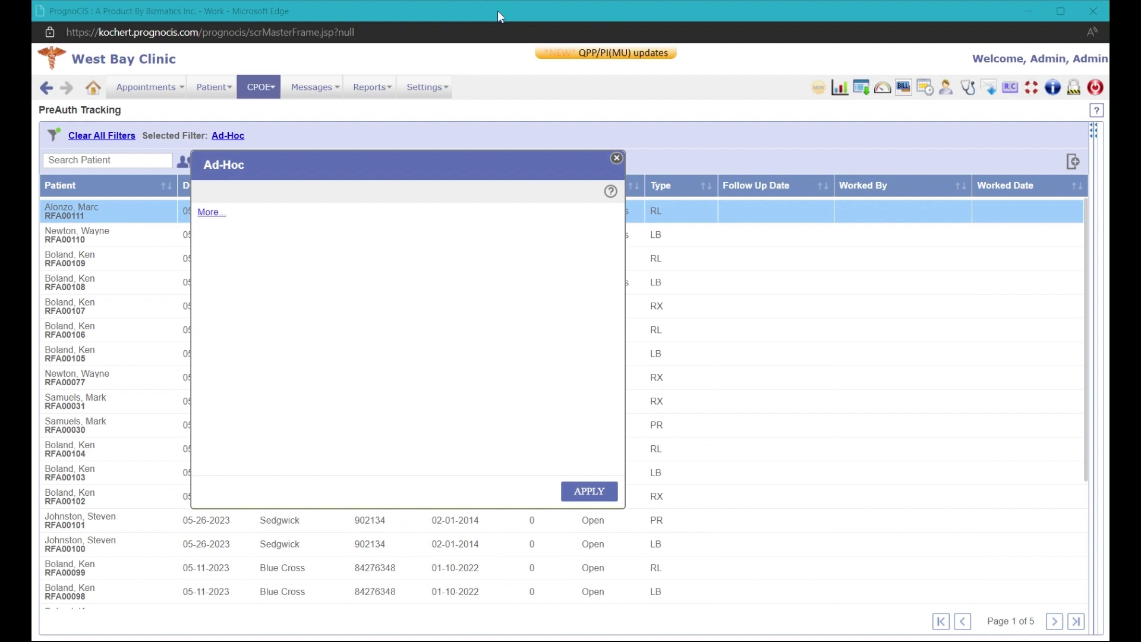
{"action": "left_click", "coordinate": [617, 157]}
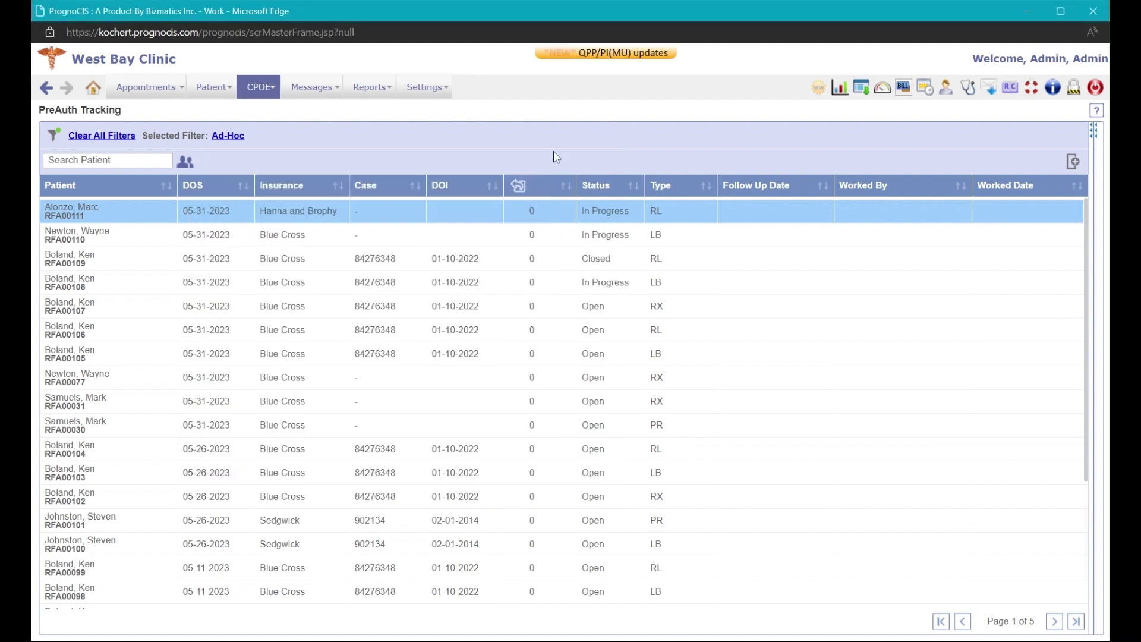
- Switch to the Standard Filter and review its RFA Status criteria
{"action": "left_click", "coordinate": [53, 135]}
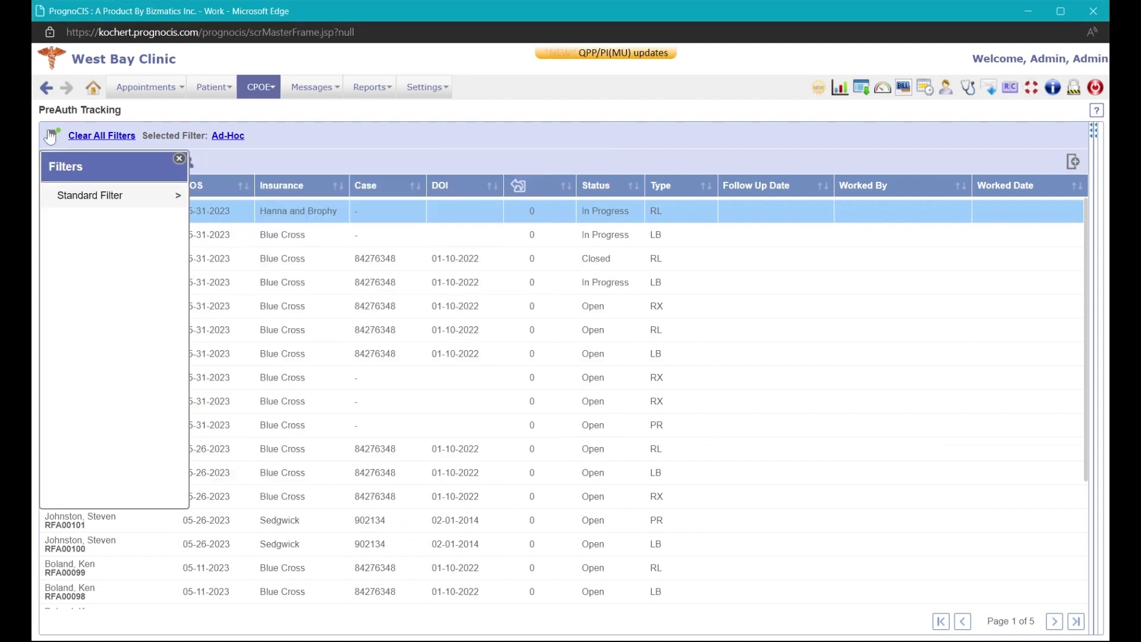
{"action": "left_click", "coordinate": [106, 202]}
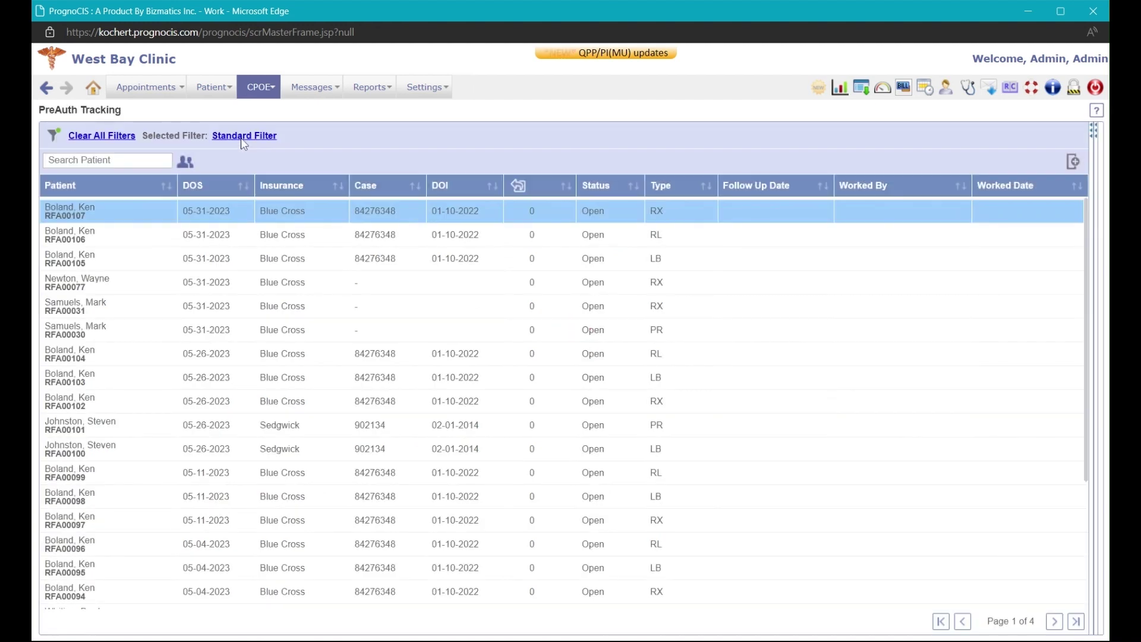
{"action": "left_click", "coordinate": [247, 136]}
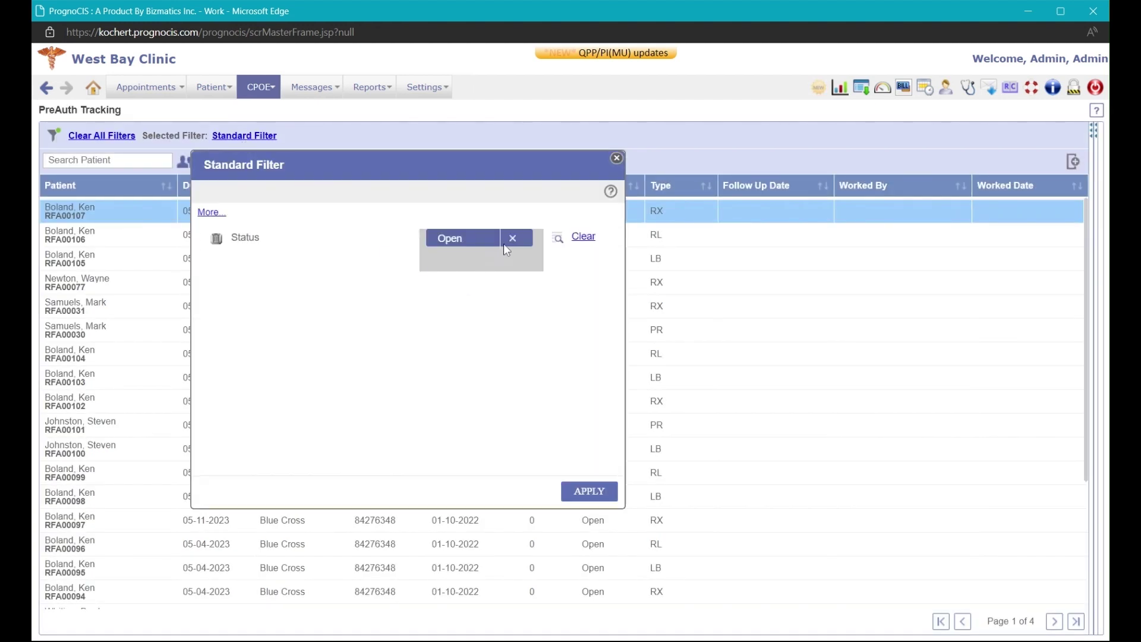
{"action": "left_click", "coordinate": [557, 238]}
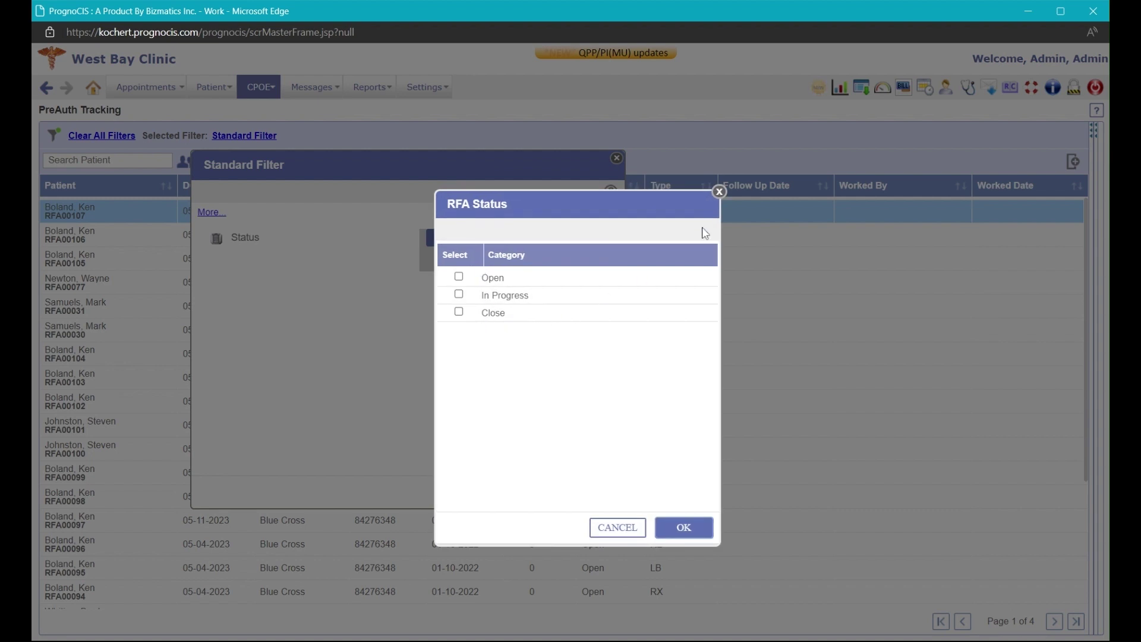
{"action": "left_click", "coordinate": [719, 192]}
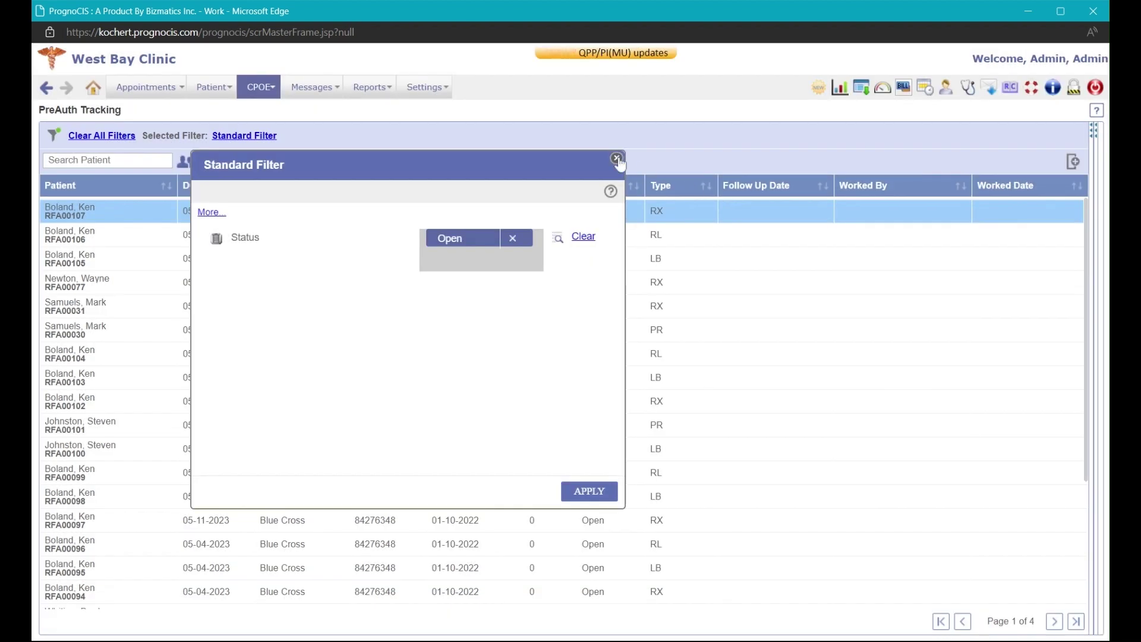
{"action": "left_click", "coordinate": [616, 158]}
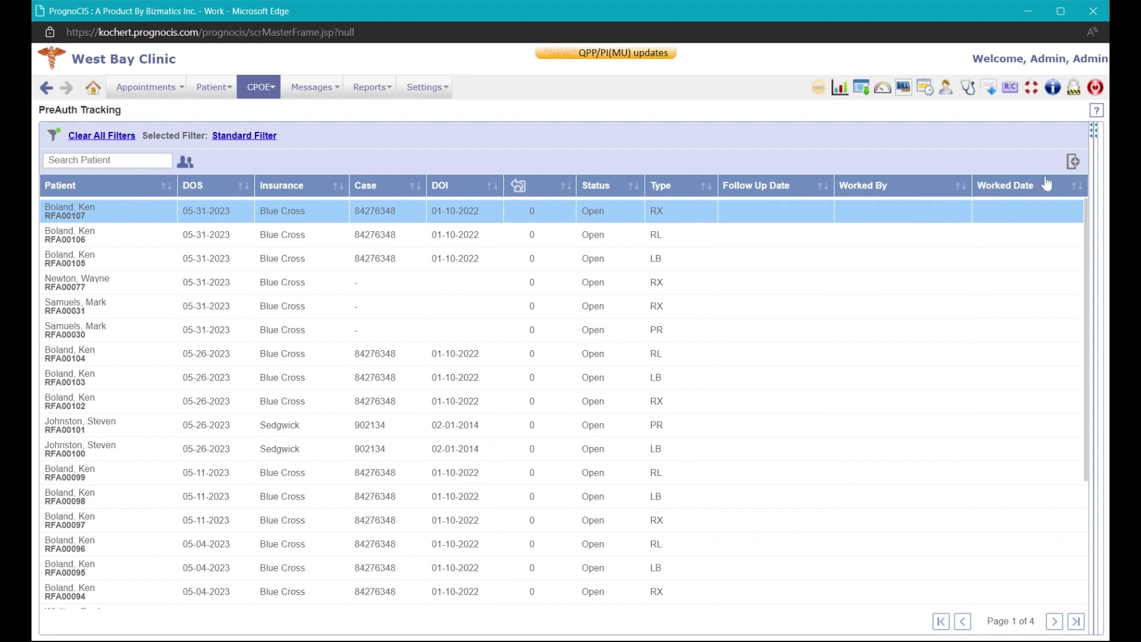
- Replace the Type column with a Provider column, then view RFA00107's details
{"action": "left_click", "coordinate": [1074, 162]}
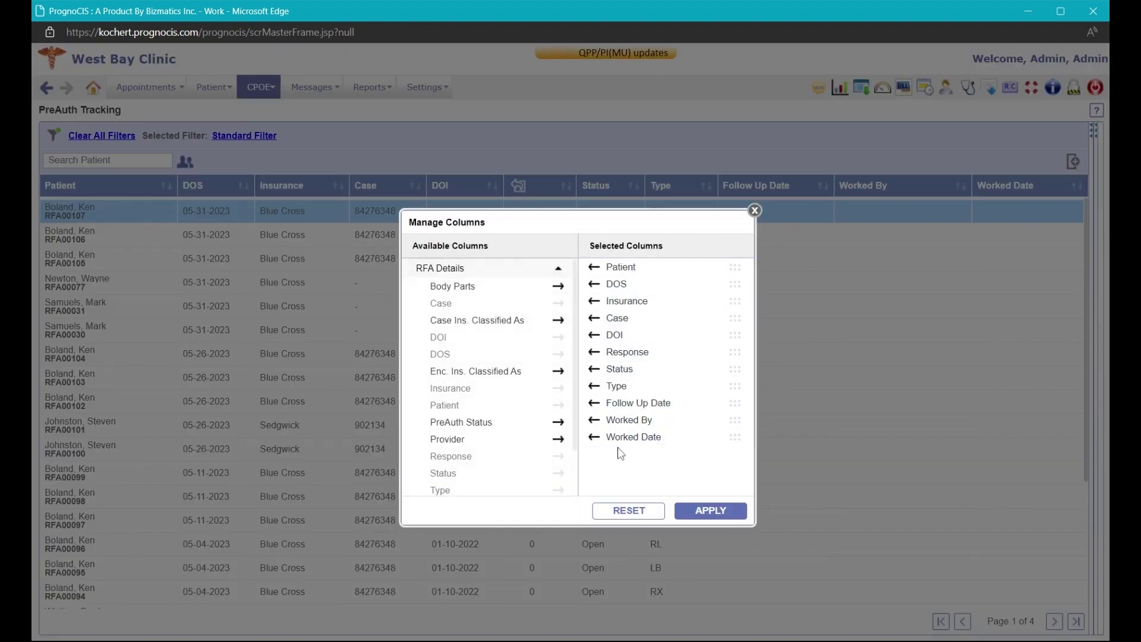
{"action": "left_click", "coordinate": [595, 387]}
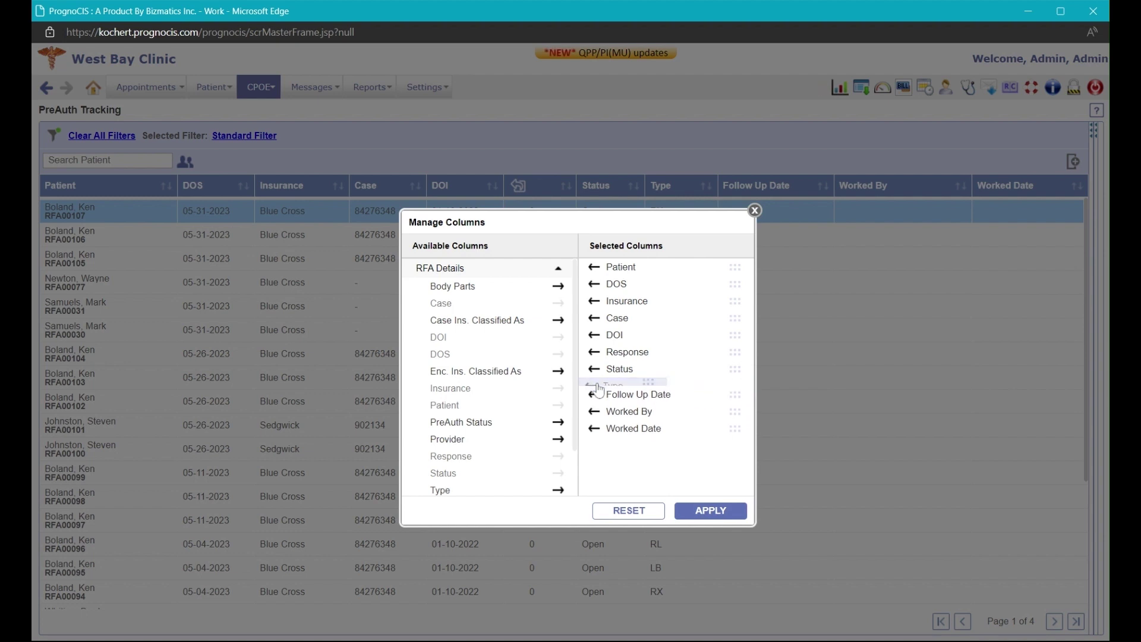
{"action": "left_click", "coordinate": [559, 439]}
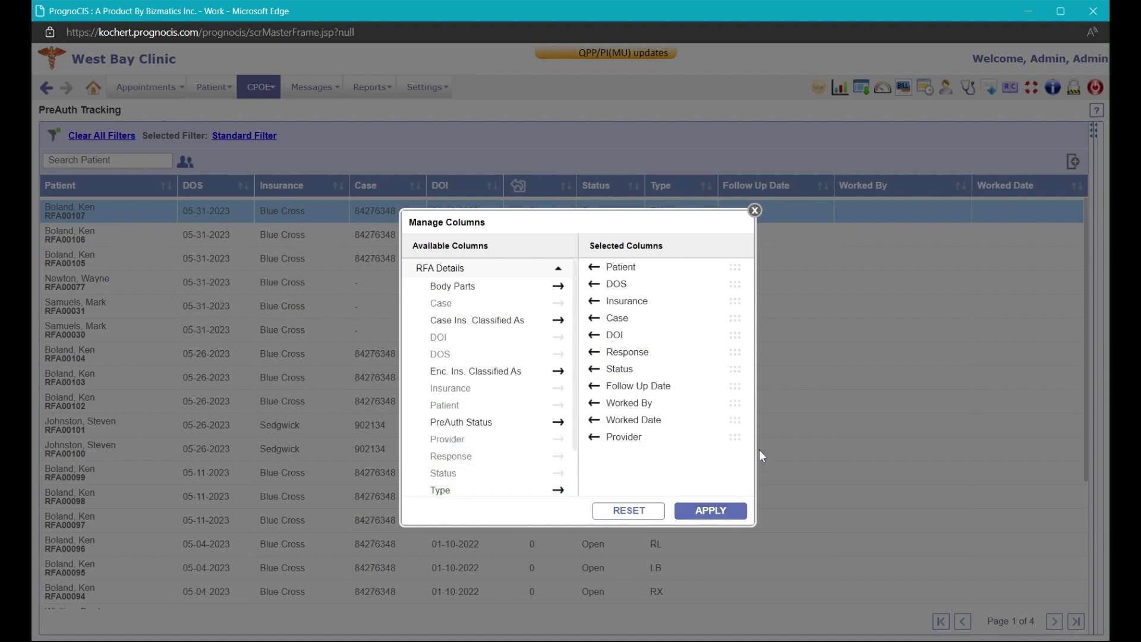
{"action": "mouse_move", "coordinate": [735, 437]}
{"action": "left_mouse_down"}
{"action": "mouse_move", "coordinate": [726, 264]}
{"action": "mouse_move", "coordinate": [714, 476]}
{"action": "left_mouse_up"}
{"action": "left_click", "coordinate": [716, 514]}
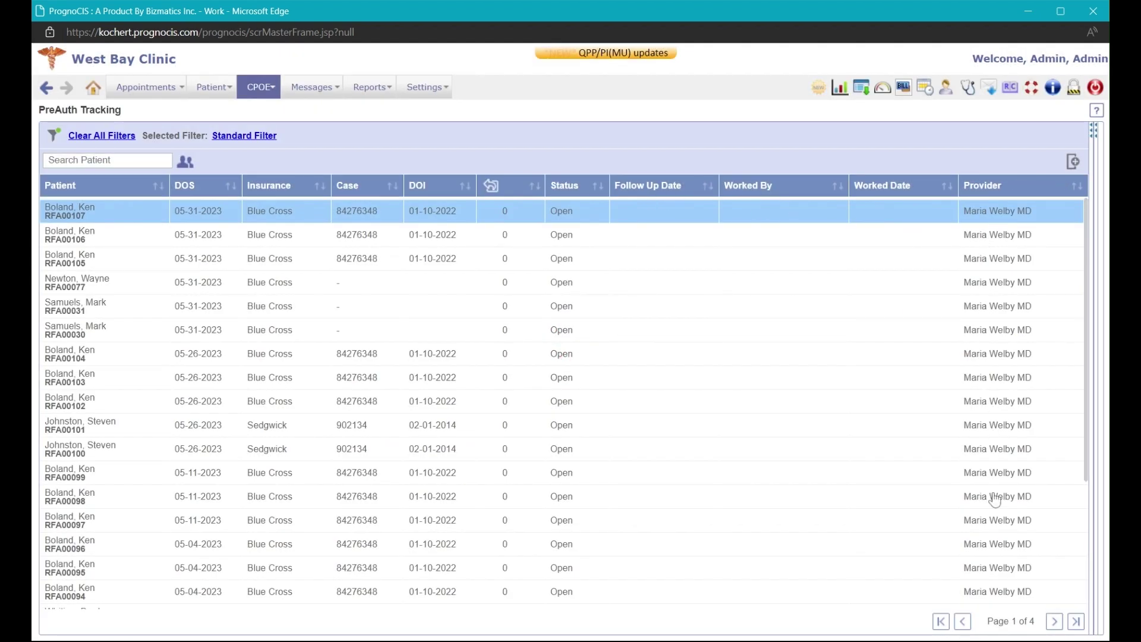
{"action": "left_click", "coordinate": [1094, 135]}
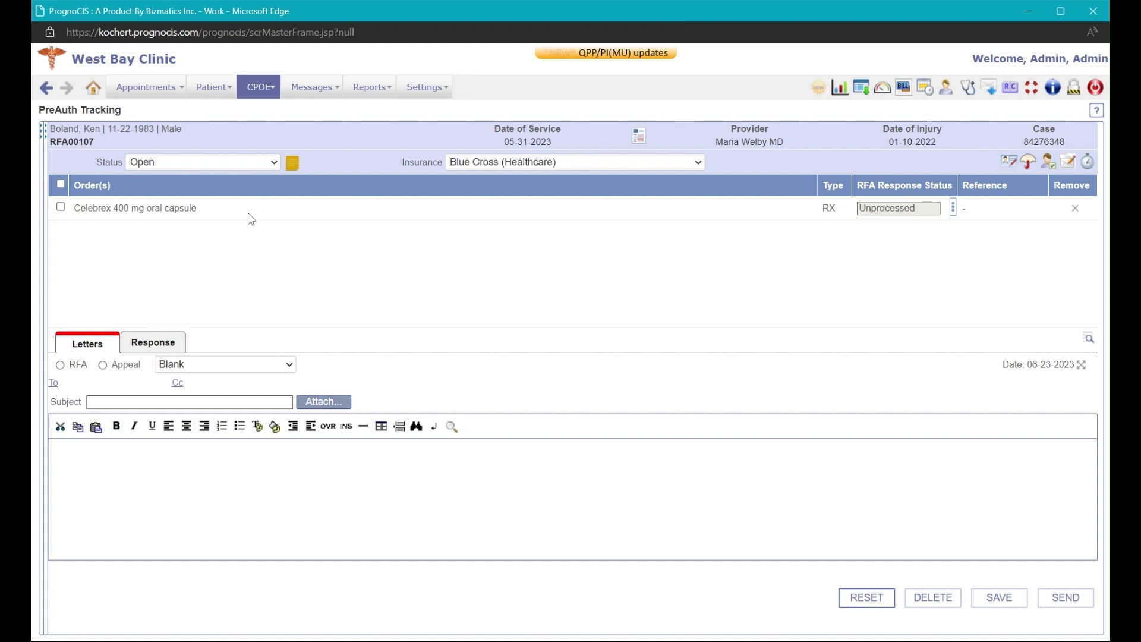
{"action": "left_click", "coordinate": [291, 165]}
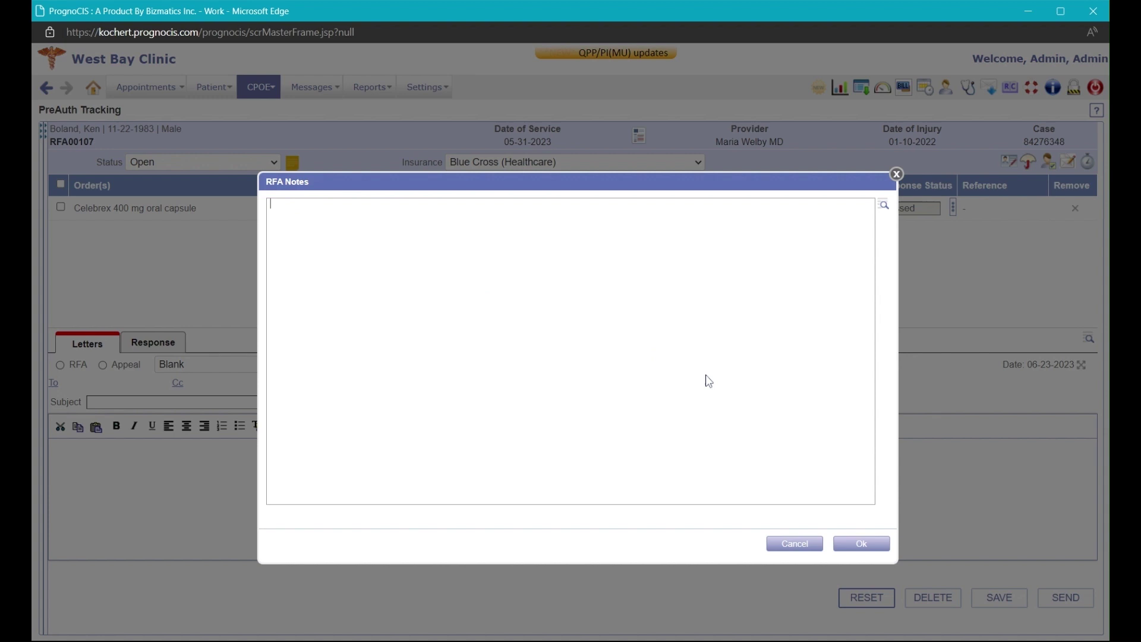
{"action": "left_click", "coordinate": [897, 175]}
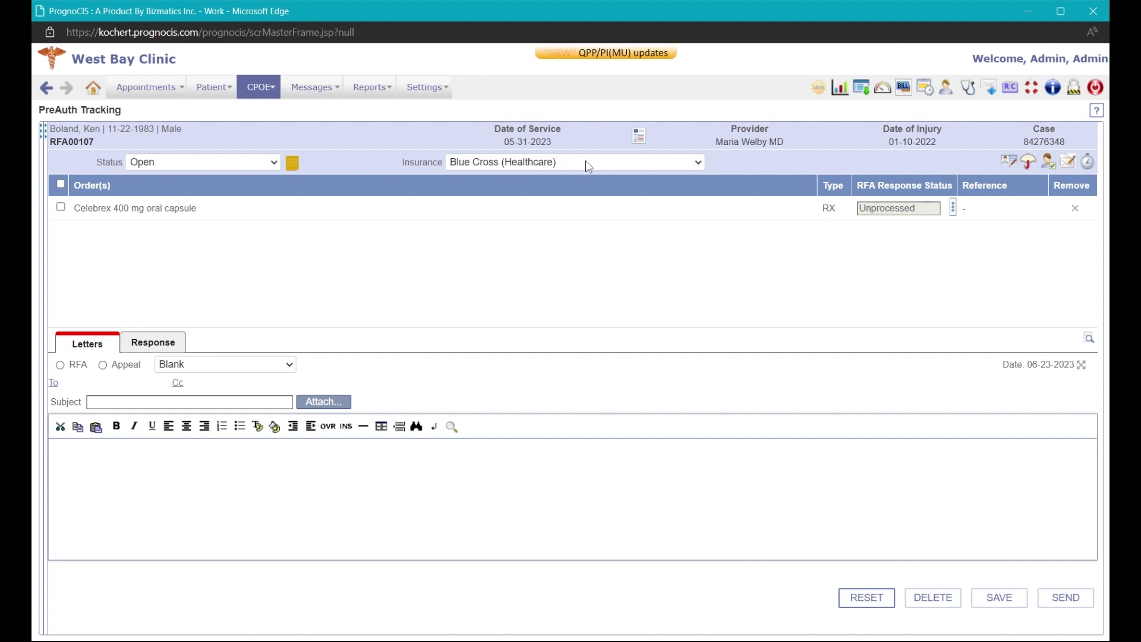
{"action": "left_click", "coordinate": [640, 139]}
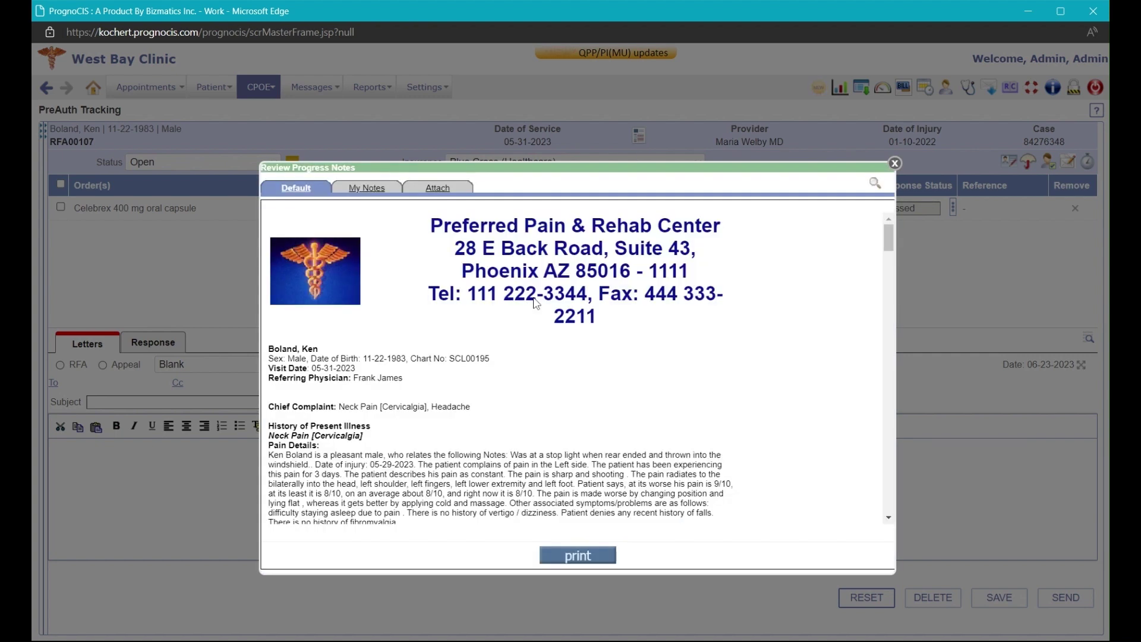
{"action": "scroll", "coordinate": [653, 355], "scroll_direction": "down", "scroll_amount": 3}
{"action": "scroll", "coordinate": [656, 355], "scroll_direction": "down", "scroll_amount": 3}
{"action": "scroll", "coordinate": [656, 355], "scroll_direction": "down", "scroll_amount": 2}
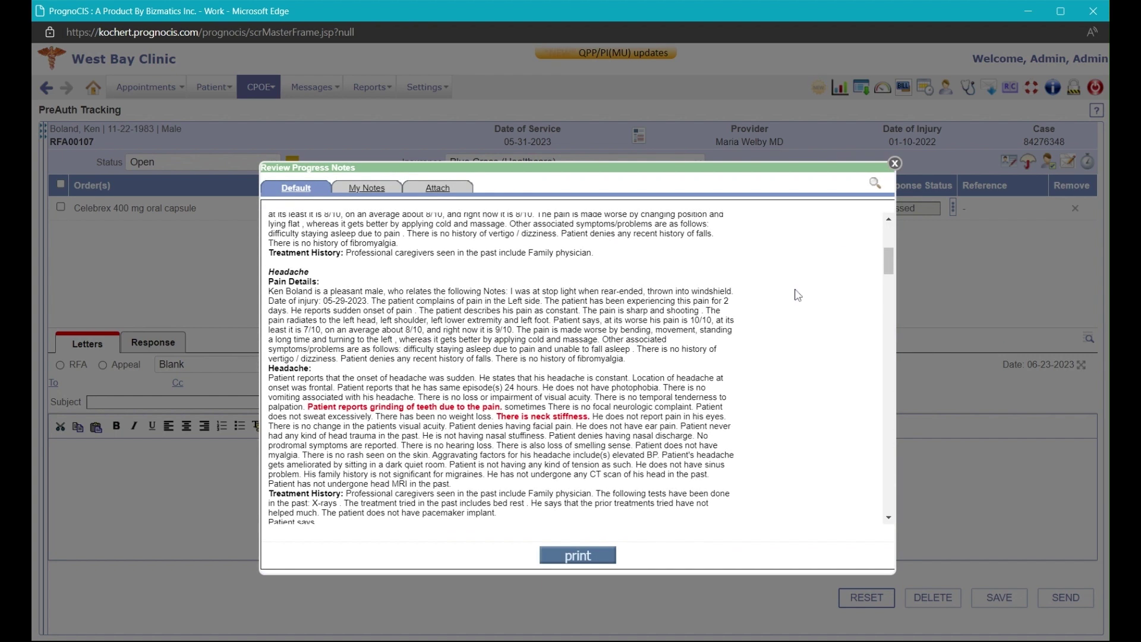
{"action": "left_click", "coordinate": [895, 163]}
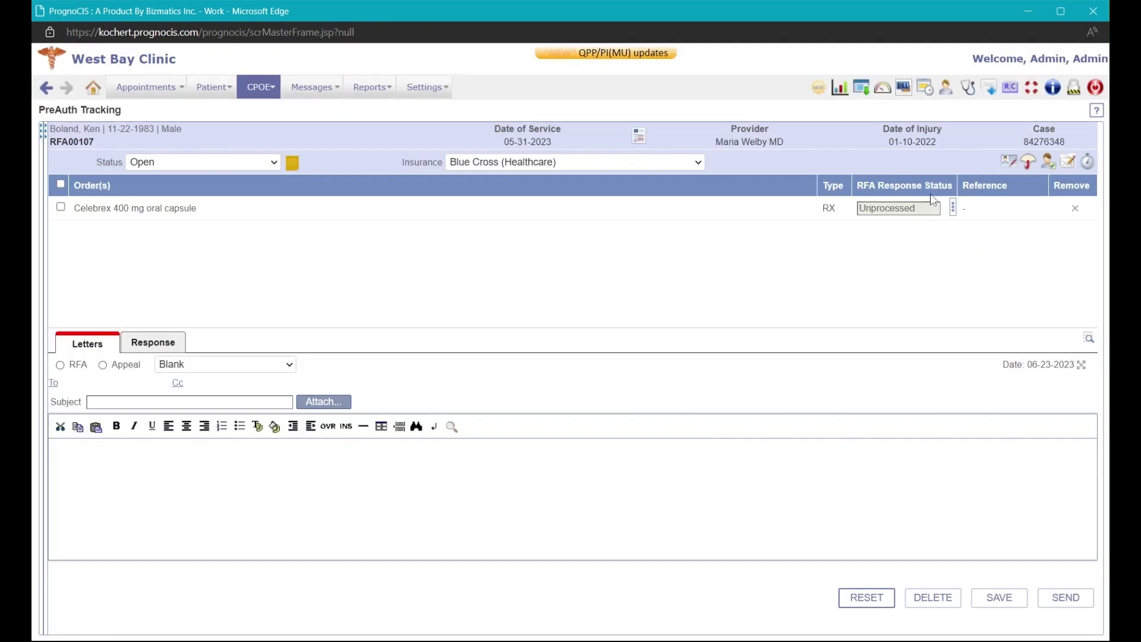
{"action": "left_click", "coordinate": [1010, 164]}
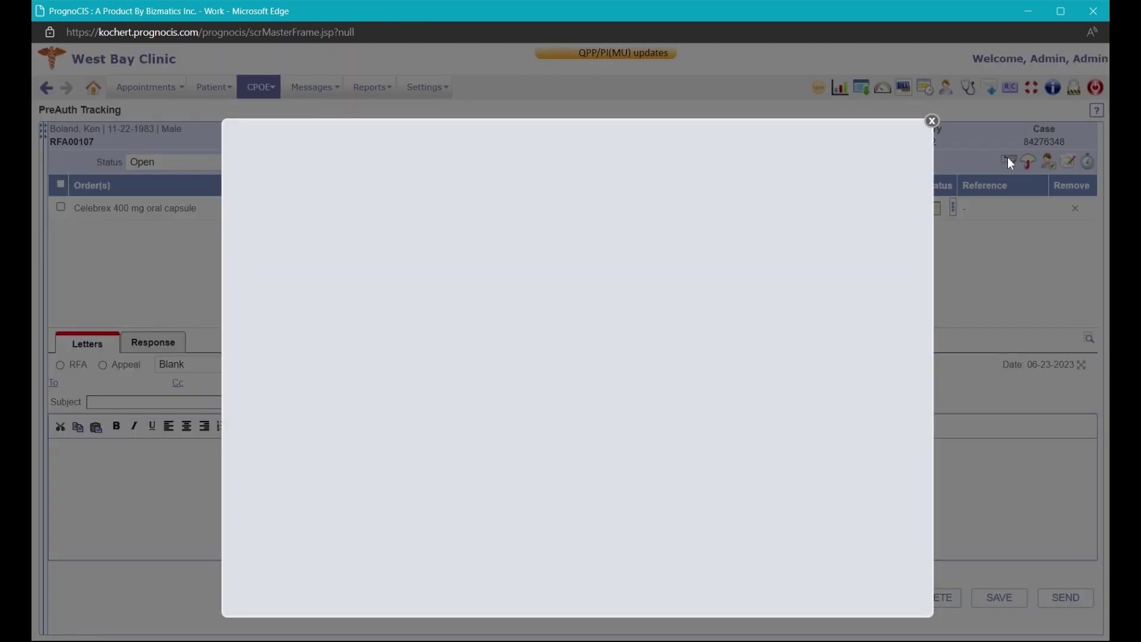
{"action": "left_click", "coordinate": [918, 122]}
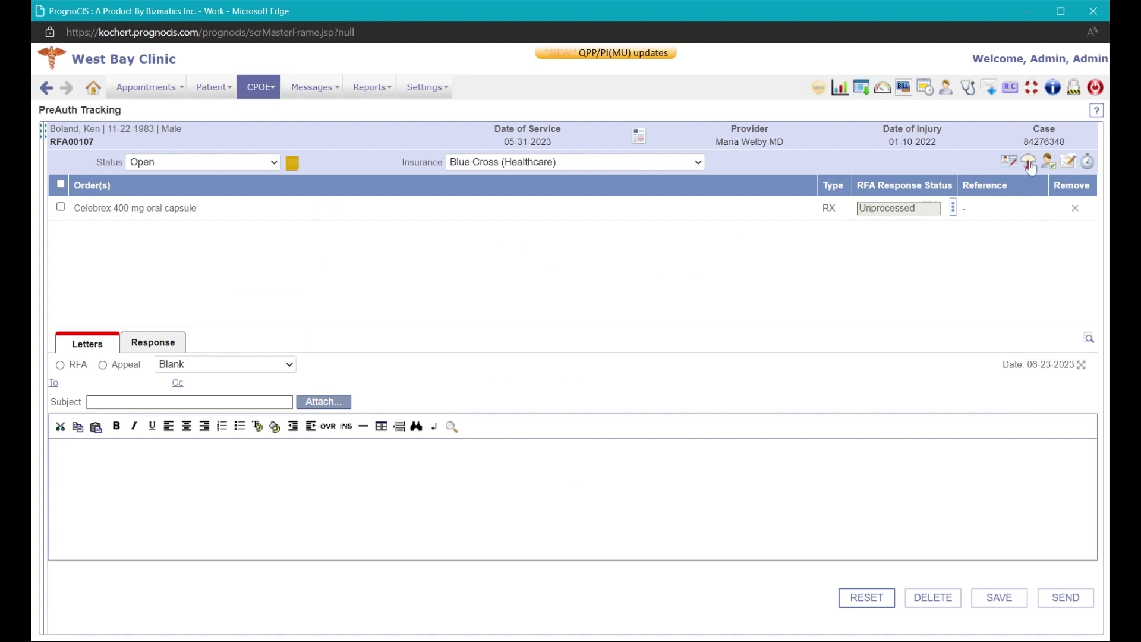
{"action": "left_click", "coordinate": [1030, 160]}
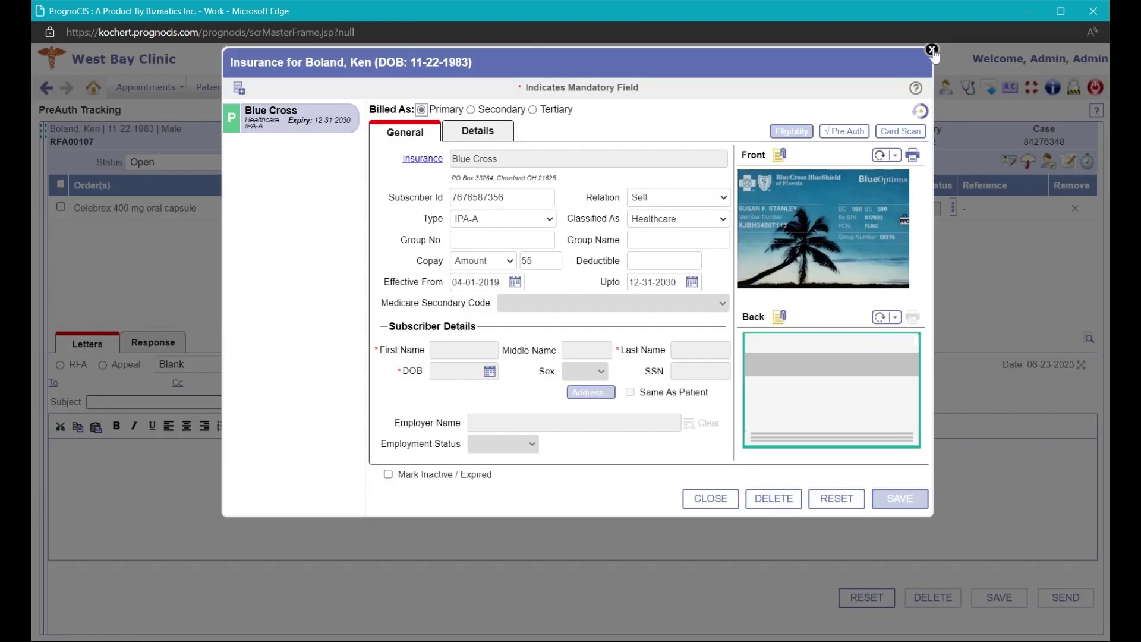
{"action": "left_click", "coordinate": [932, 50]}
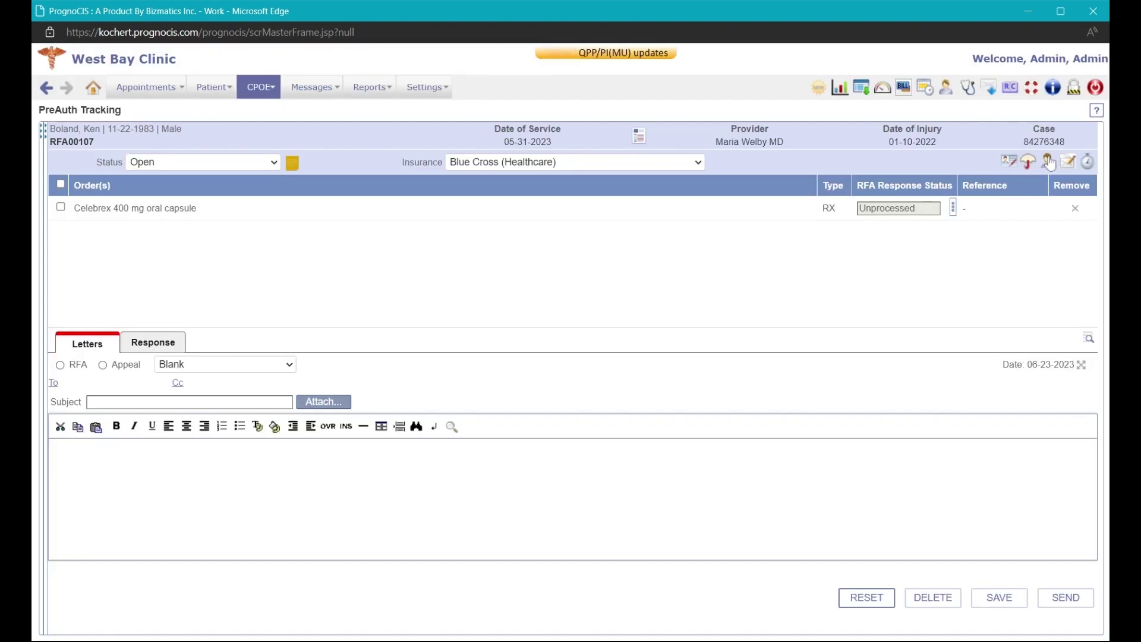
{"action": "left_click", "coordinate": [1069, 161]}
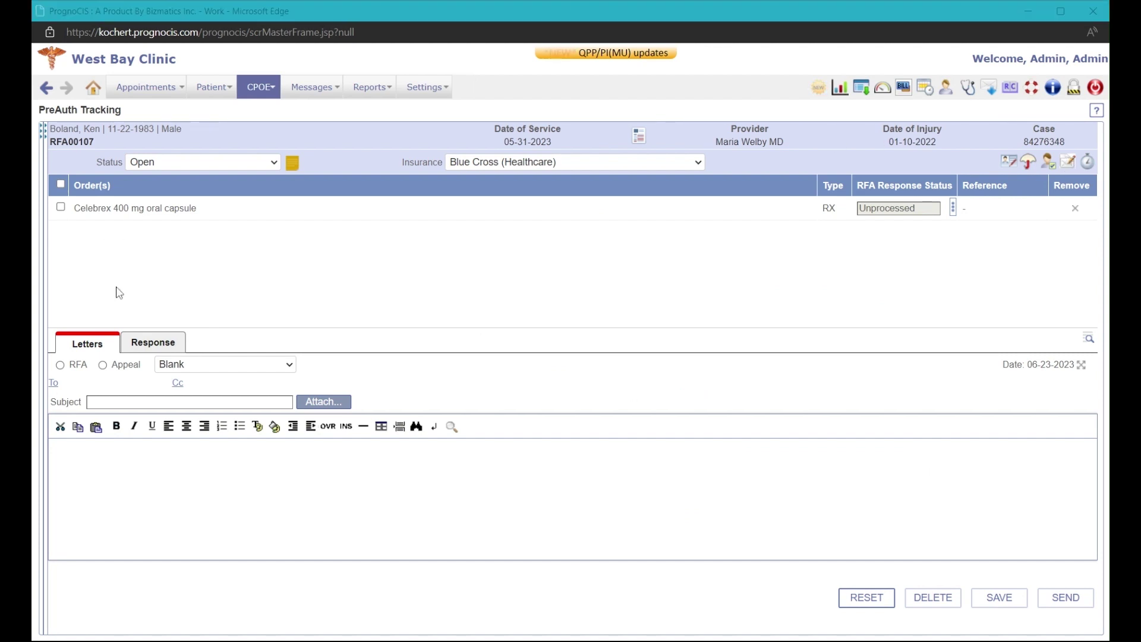
{"action": "left_click", "coordinate": [1088, 163]}
- Draft a CA RFA letter for the Celebrex order to Blue Cross, subject 'RFA Request'
{"action": "left_click", "coordinate": [60, 208]}
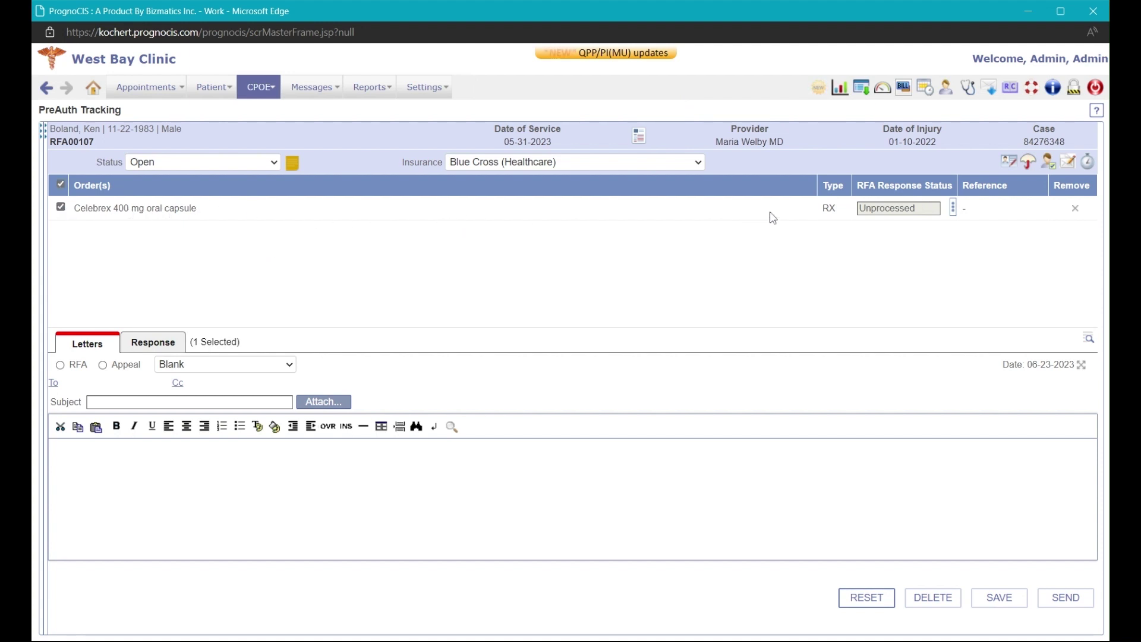
{"action": "left_click", "coordinate": [60, 365]}
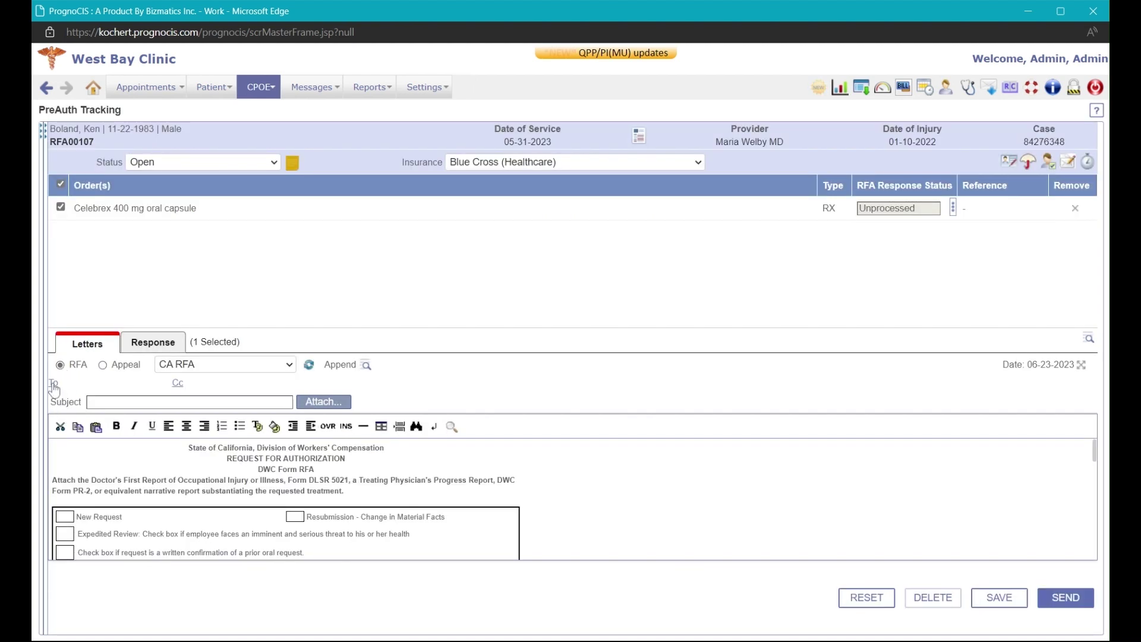
{"action": "left_click", "coordinate": [53, 384]}
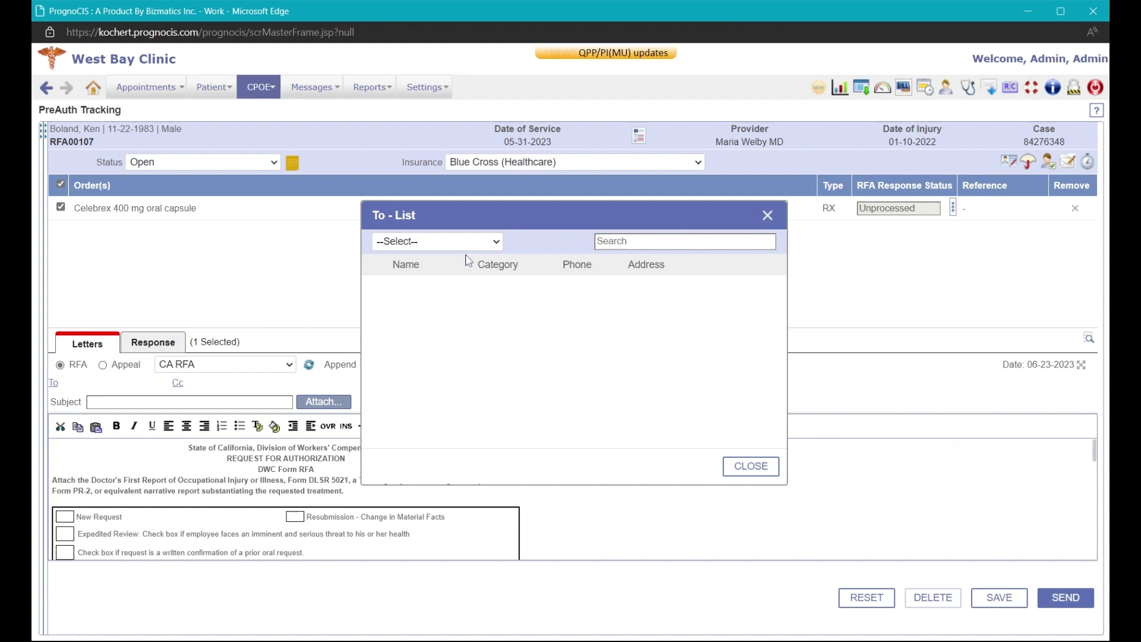
{"action": "left_click", "coordinate": [450, 314]}
{"action": "type", "text": "rfa"}
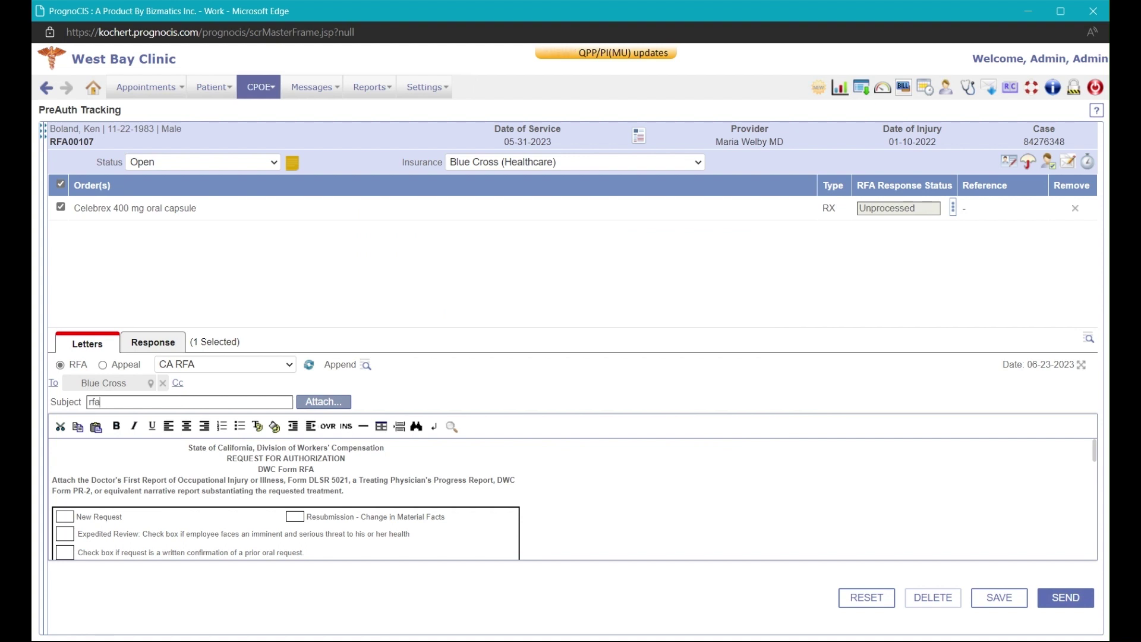
{"action": "left_click", "coordinate": [93, 466]}
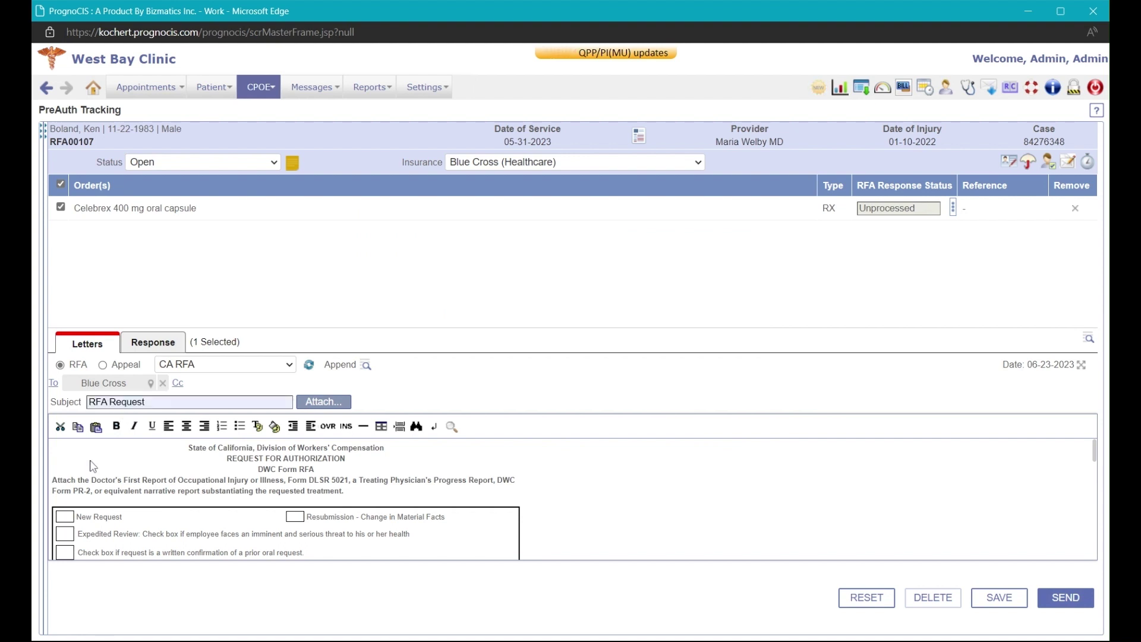
- Attach the 06-23-2023 RFA Letters document and review the letter's prefilled employee details
{"action": "left_click", "coordinate": [325, 402]}
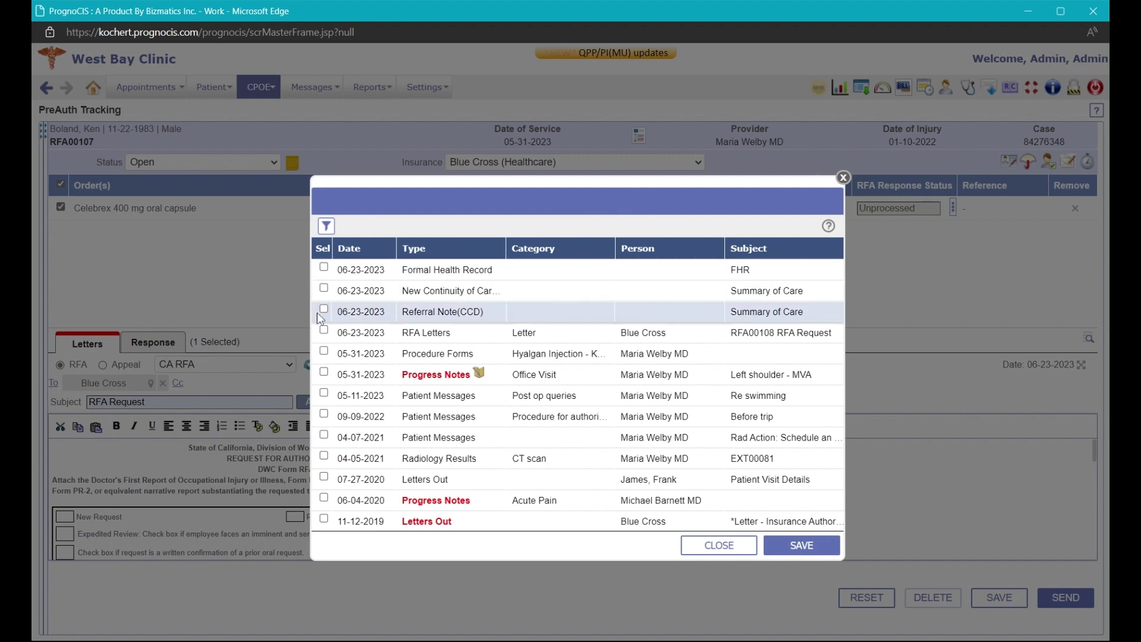
{"action": "left_click", "coordinate": [324, 330]}
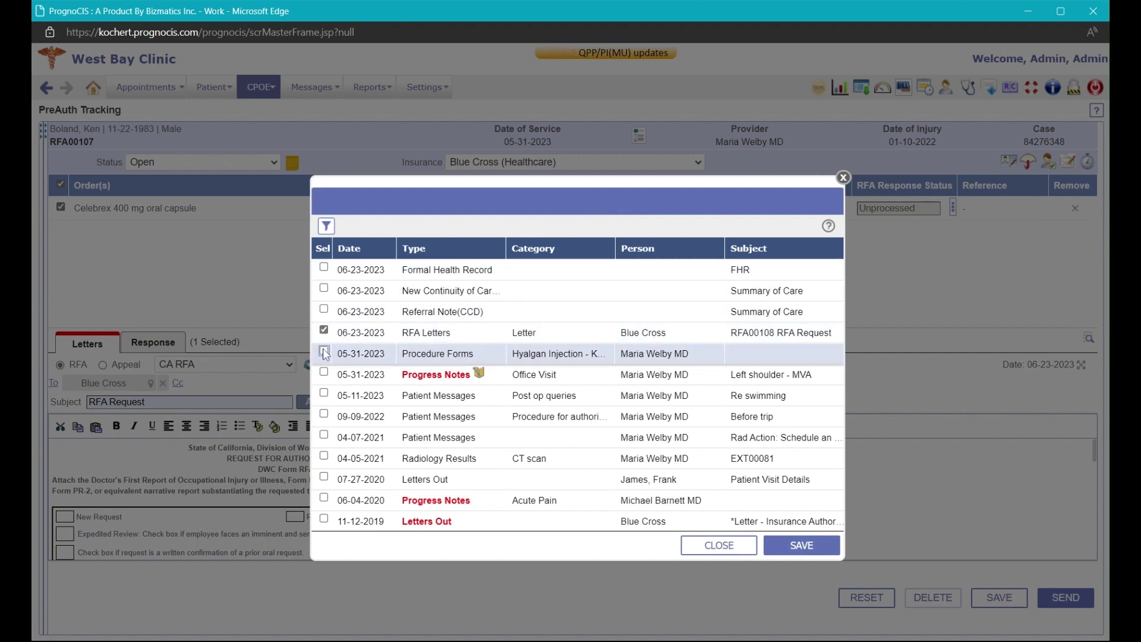
{"action": "left_click", "coordinate": [802, 545]}
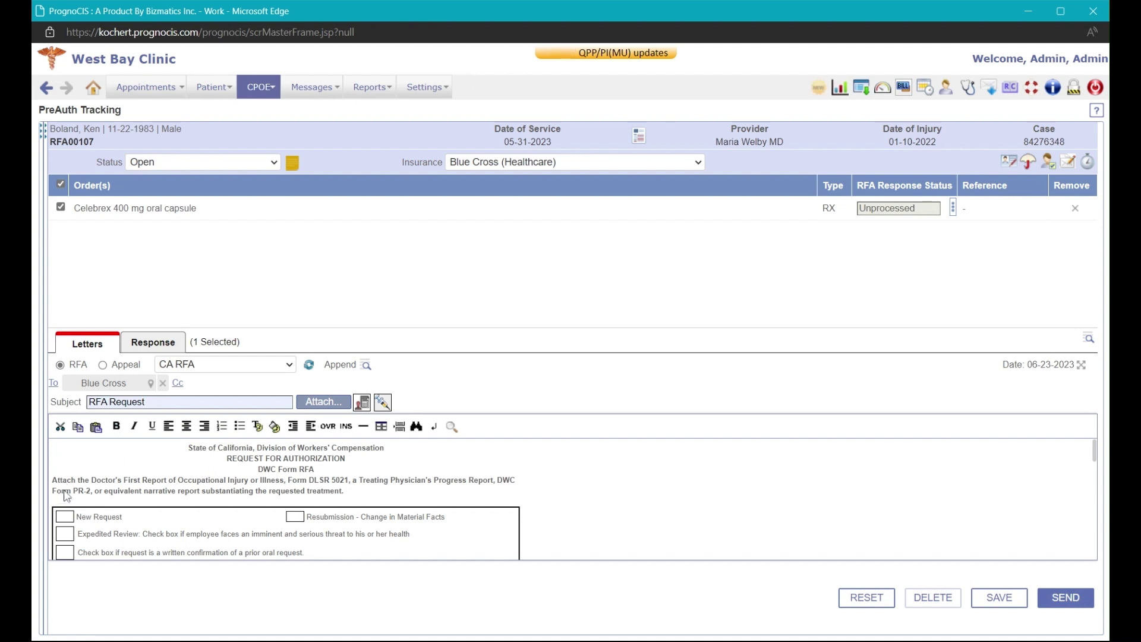
{"action": "scroll", "coordinate": [378, 486], "scroll_direction": "down", "scroll_amount": 2}
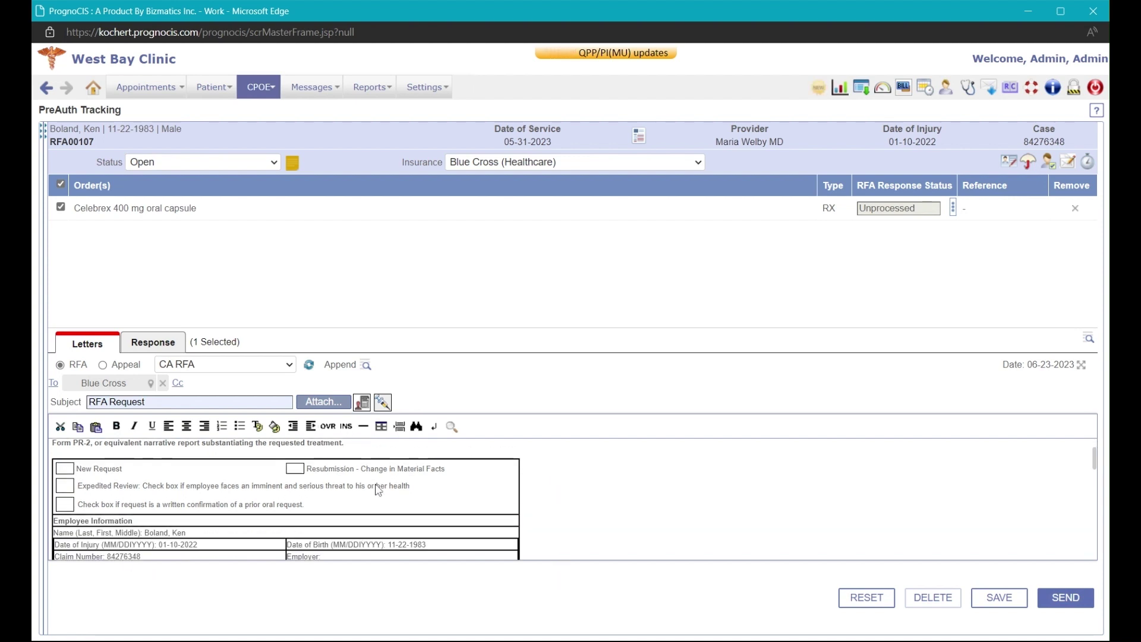
{"action": "scroll", "coordinate": [378, 491], "scroll_direction": "down", "scroll_amount": 2}
{"action": "scroll", "coordinate": [376, 488], "scroll_direction": "up", "scroll_amount": 2}
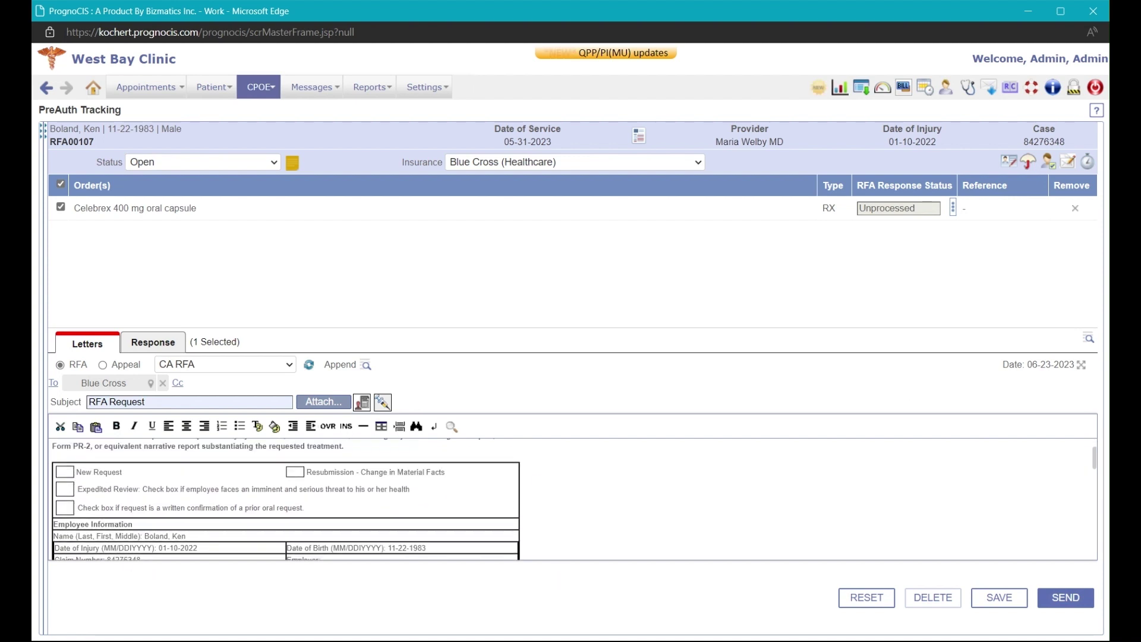
{"action": "left_click", "coordinate": [1081, 365]}
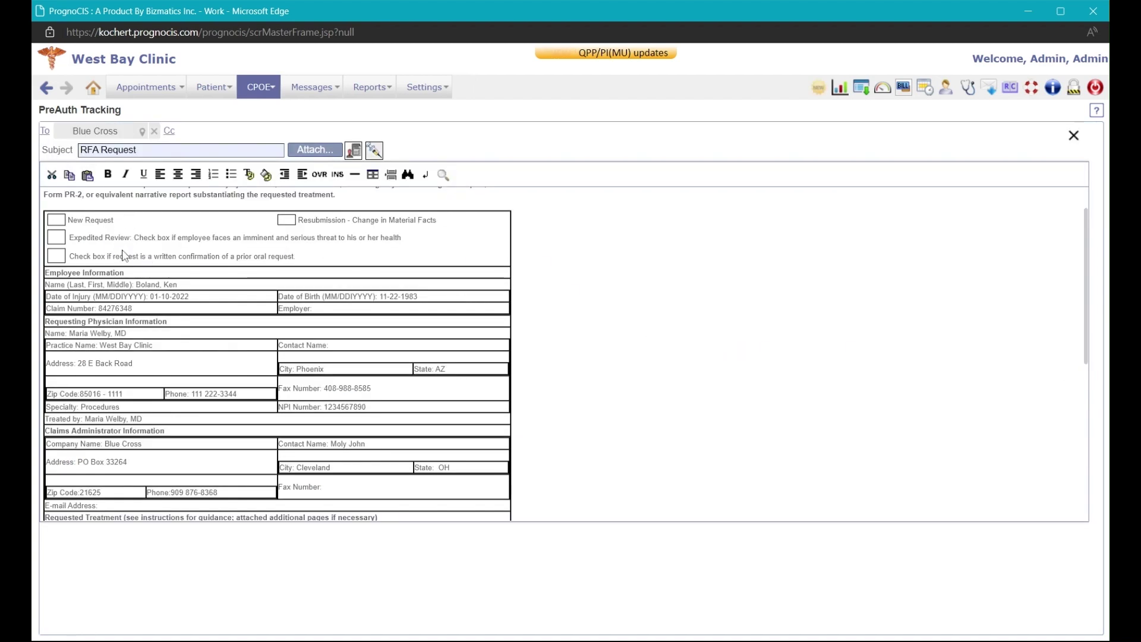
{"action": "scroll", "coordinate": [123, 255], "scroll_direction": "down", "scroll_amount": 5}
{"action": "scroll", "coordinate": [136, 368], "scroll_direction": "down", "scroll_amount": 4}
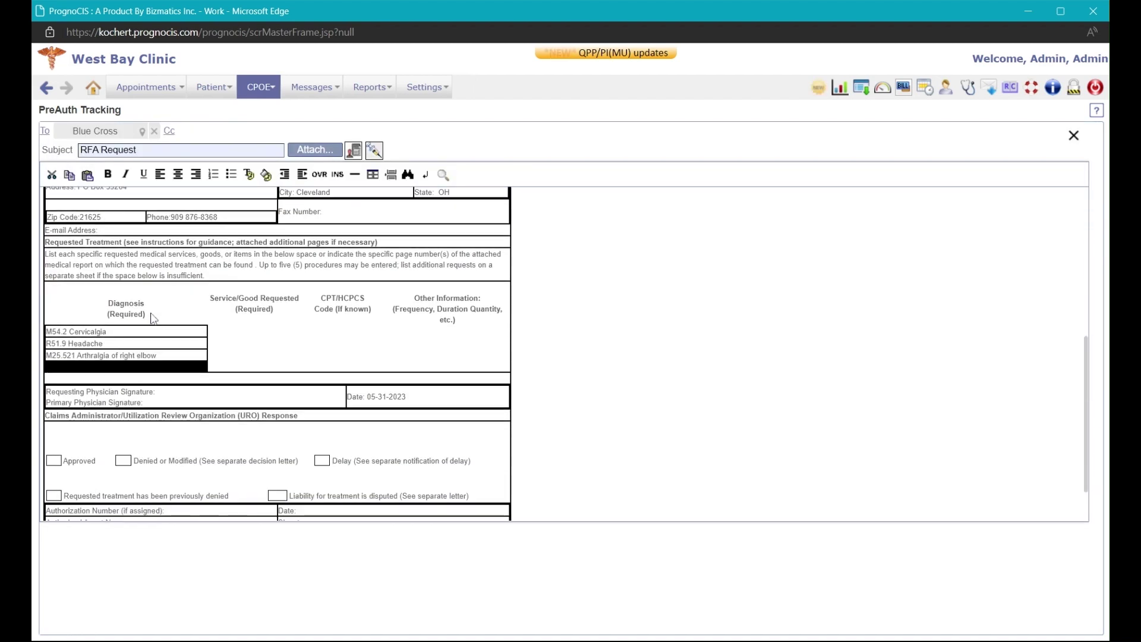
{"action": "scroll", "coordinate": [277, 392], "scroll_direction": "up", "scroll_amount": 2}
{"action": "scroll", "coordinate": [278, 392], "scroll_direction": "up", "scroll_amount": 4}
{"action": "scroll", "coordinate": [271, 363], "scroll_direction": "up", "scroll_amount": 3}
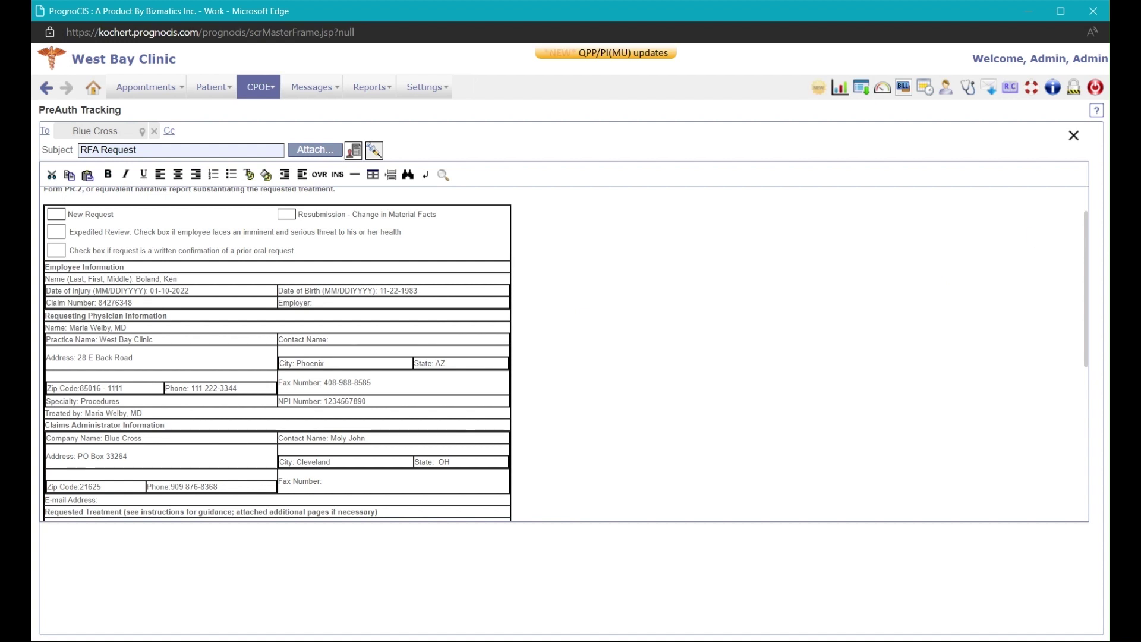
{"action": "left_click", "coordinate": [1074, 135]}
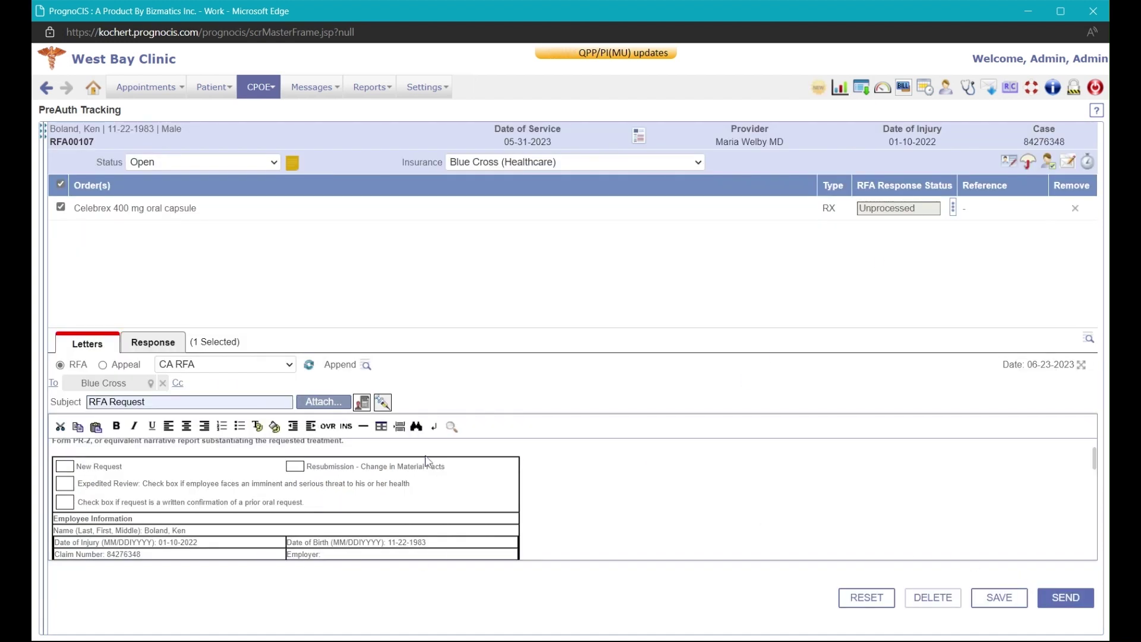
- Save the RFA letter and send it to Blue Cross, confirming the recipient details
{"action": "left_click", "coordinate": [1005, 604]}
{"action": "left_click", "coordinate": [1064, 603]}
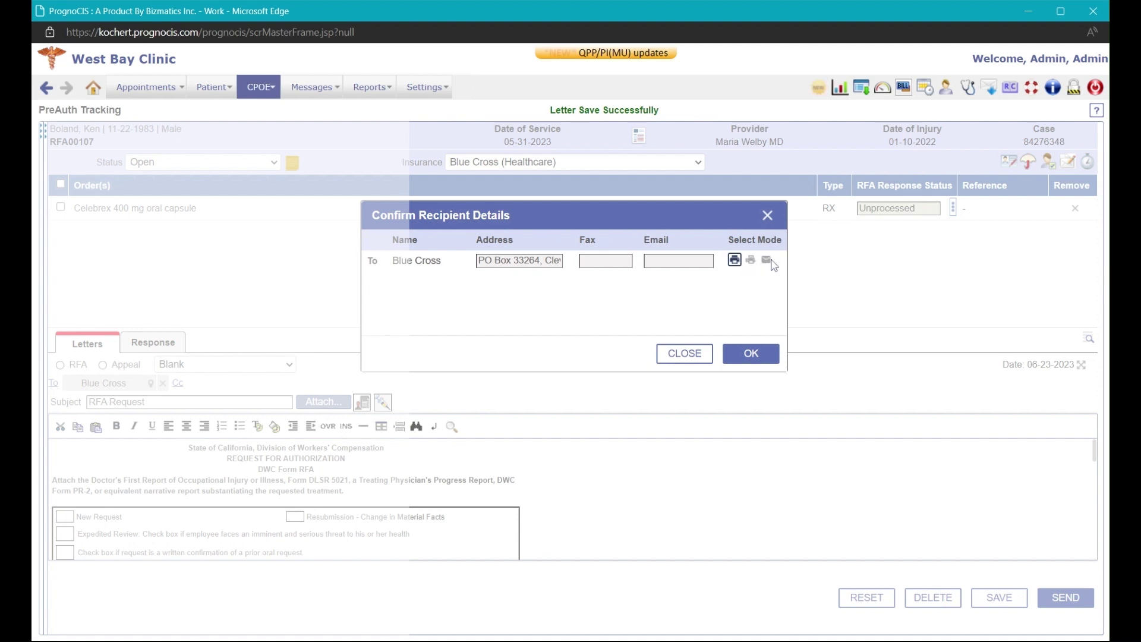
{"action": "left_click", "coordinate": [752, 353]}
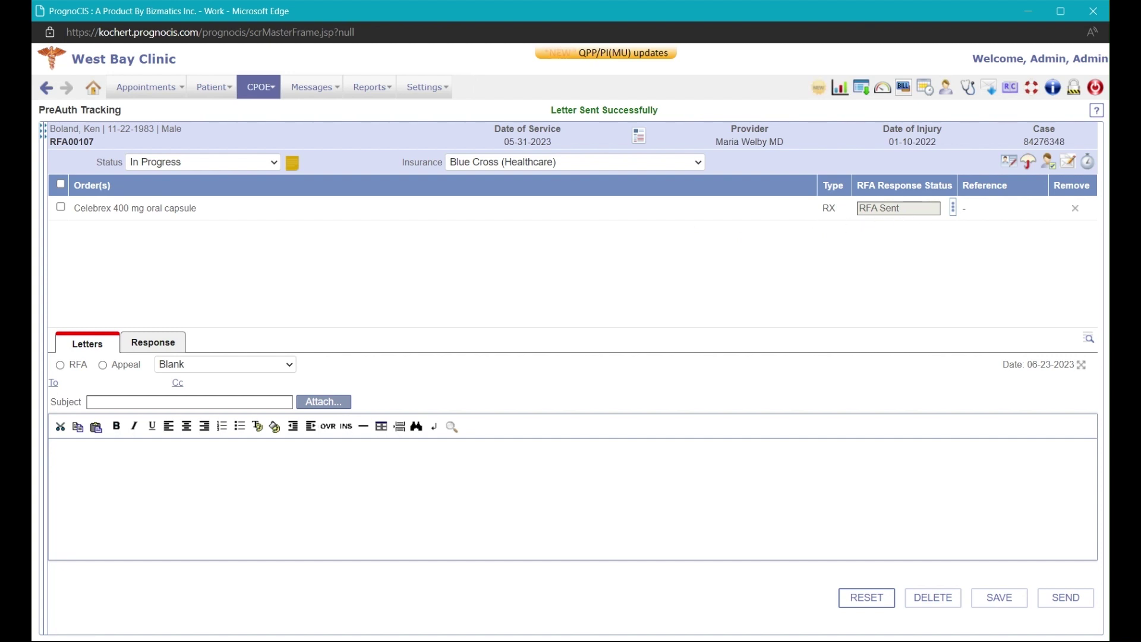
{"action": "left_click", "coordinate": [158, 343]}
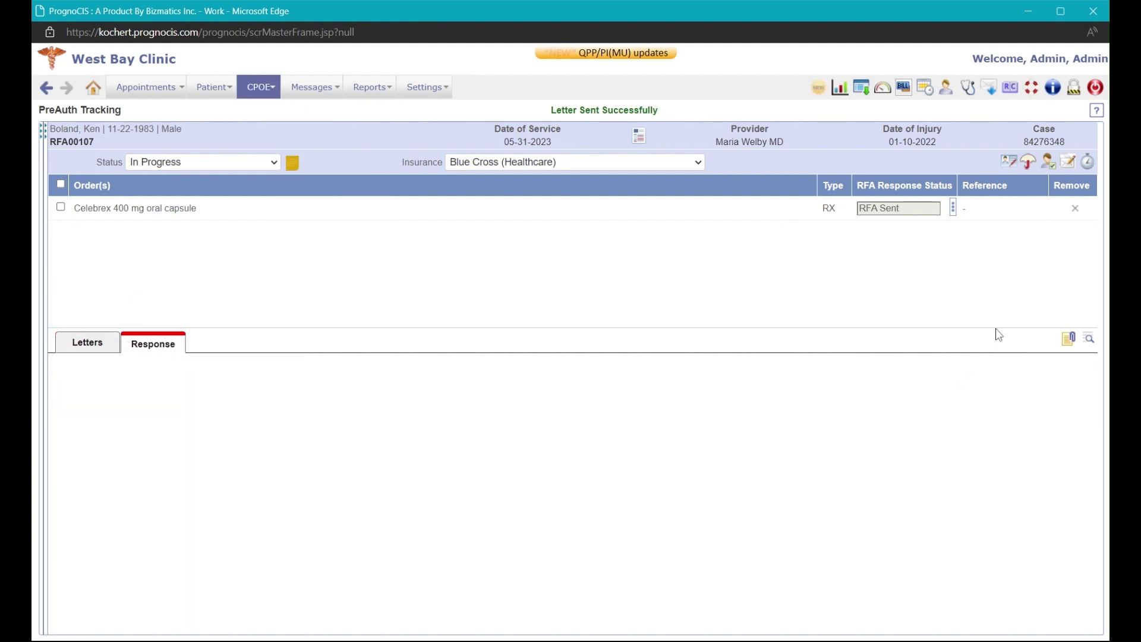
{"action": "left_click", "coordinate": [1069, 340]}
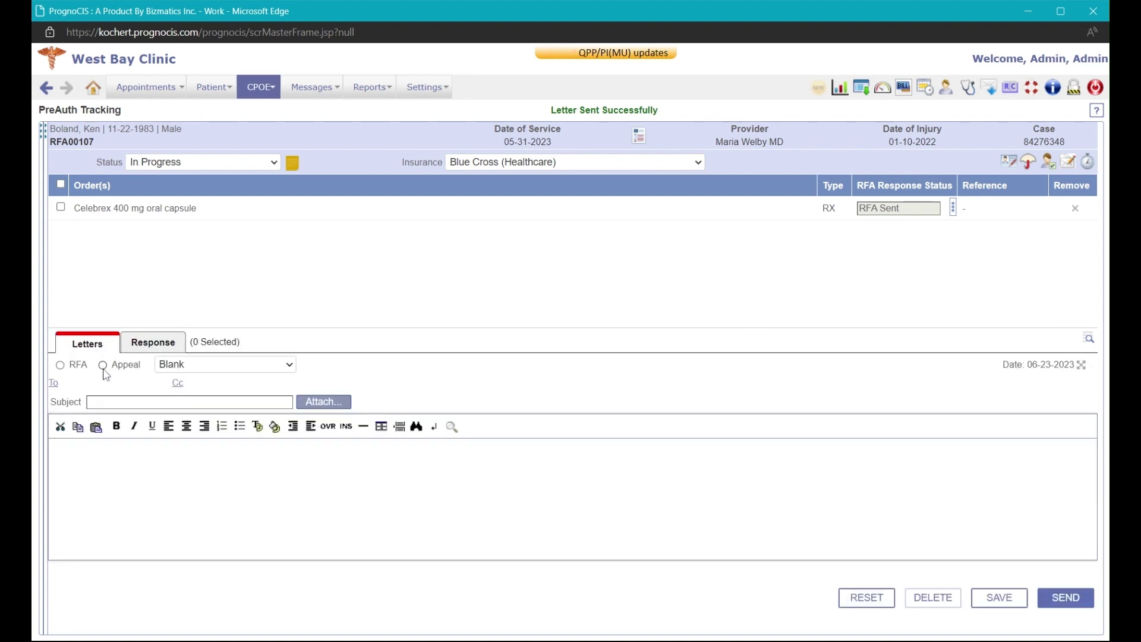
- Reselect the Celebrex order, load the Default Appeal Letter template and scroll through it
{"action": "left_click", "coordinate": [60, 206]}
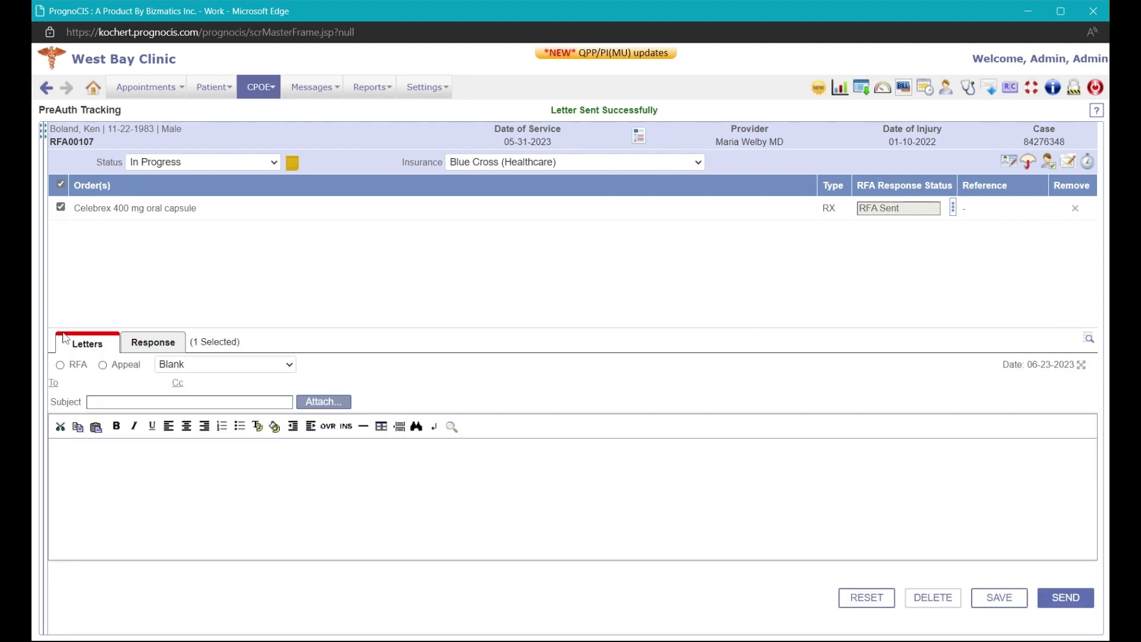
{"action": "left_click", "coordinate": [103, 366]}
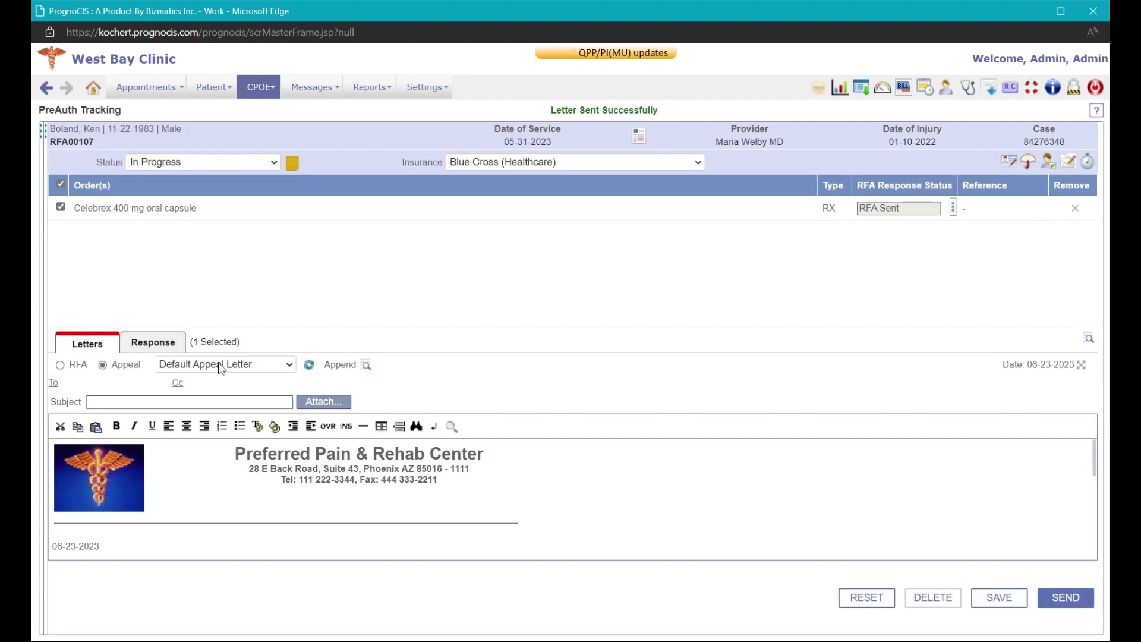
{"action": "scroll", "coordinate": [294, 514], "scroll_direction": "down", "scroll_amount": 2}
{"action": "scroll", "coordinate": [296, 513], "scroll_direction": "down", "scroll_amount": 2}
{"action": "scroll", "coordinate": [300, 511], "scroll_direction": "down", "scroll_amount": 2}
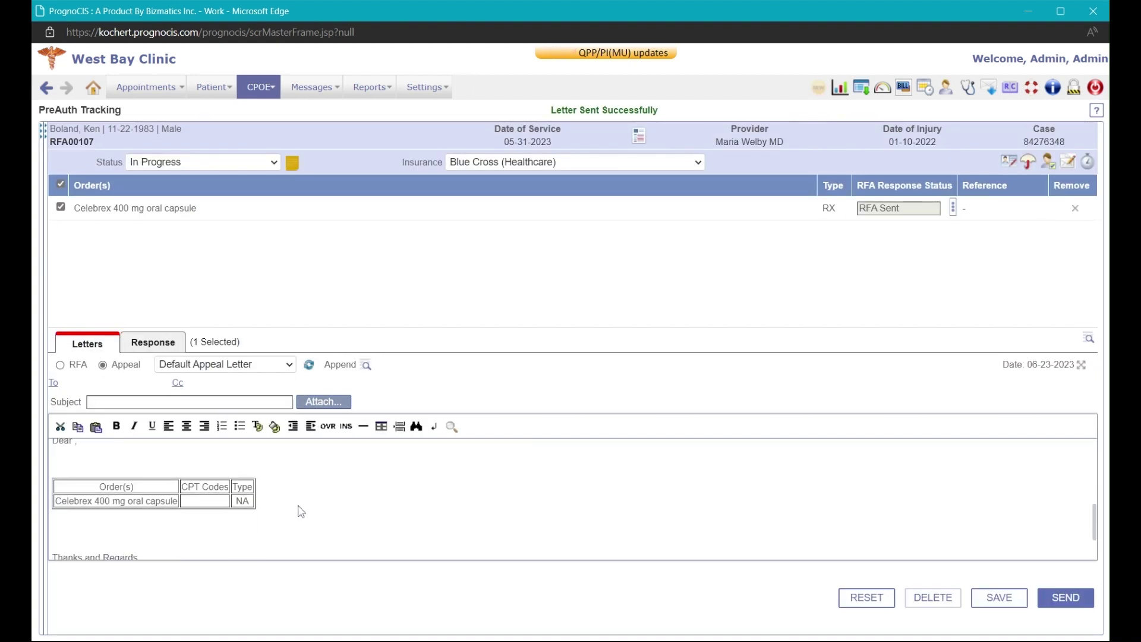
{"action": "scroll", "coordinate": [297, 494], "scroll_direction": "up", "scroll_amount": 3}
{"action": "scroll", "coordinate": [293, 467], "scroll_direction": "up", "scroll_amount": 3}
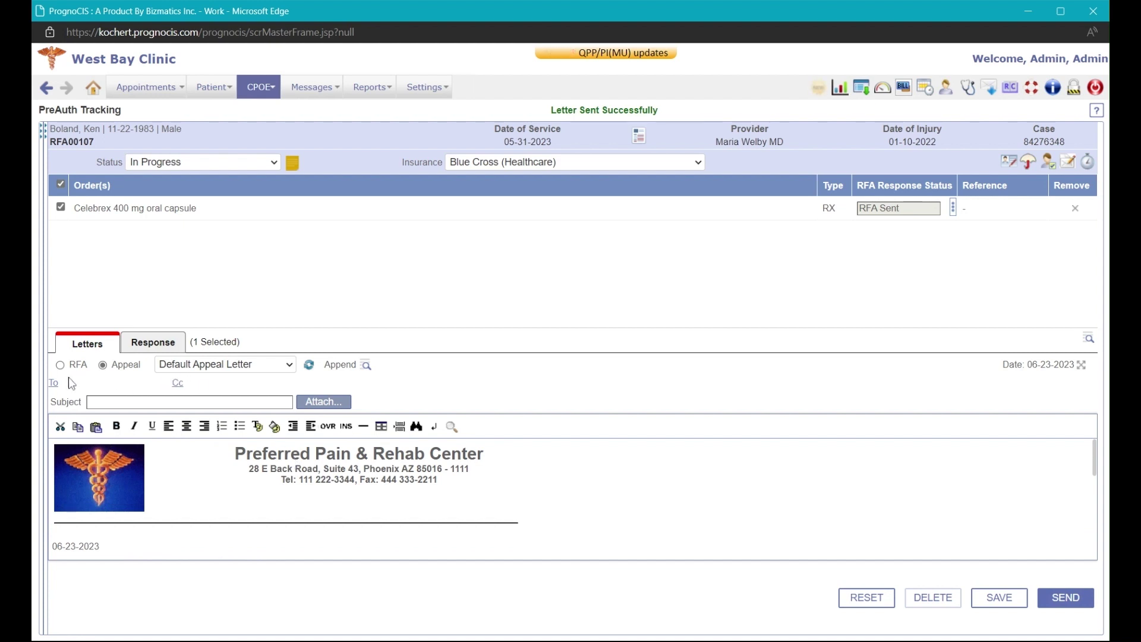